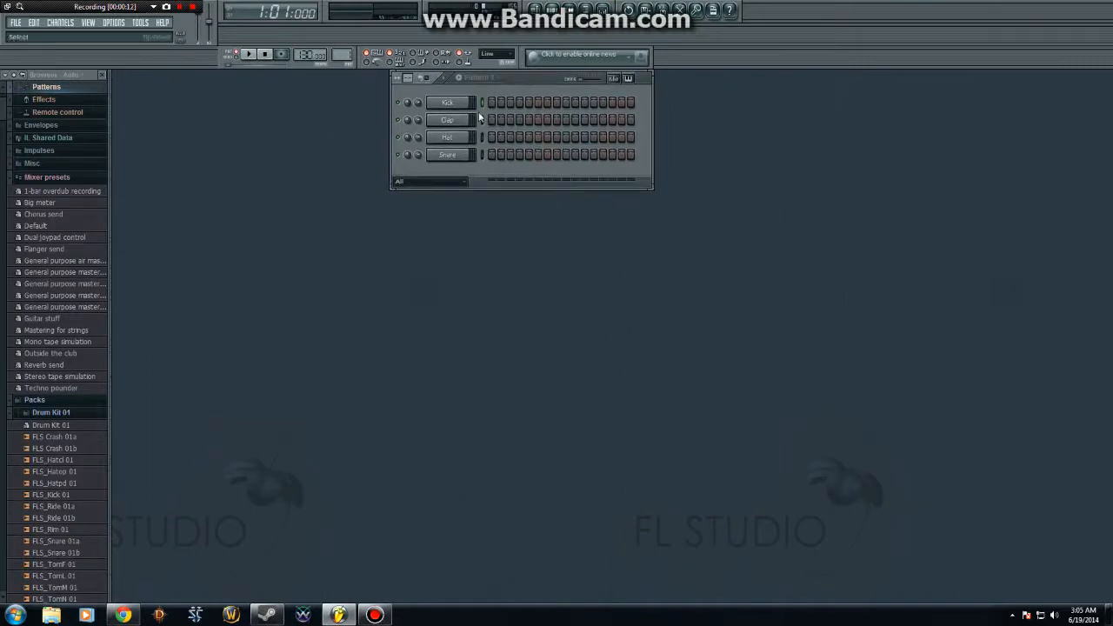
# - Move the step sequencer lower and program kicks on steps 1 and 9 and snares on steps 5 and 13
pyautogui.moveTo(544, 75)
pyautogui.mouseDown()
pyautogui.moveTo(549, 114)
pyautogui.moveTo(543, 67)
pyautogui.moveTo(545, 80)
pyautogui.mouseUp()
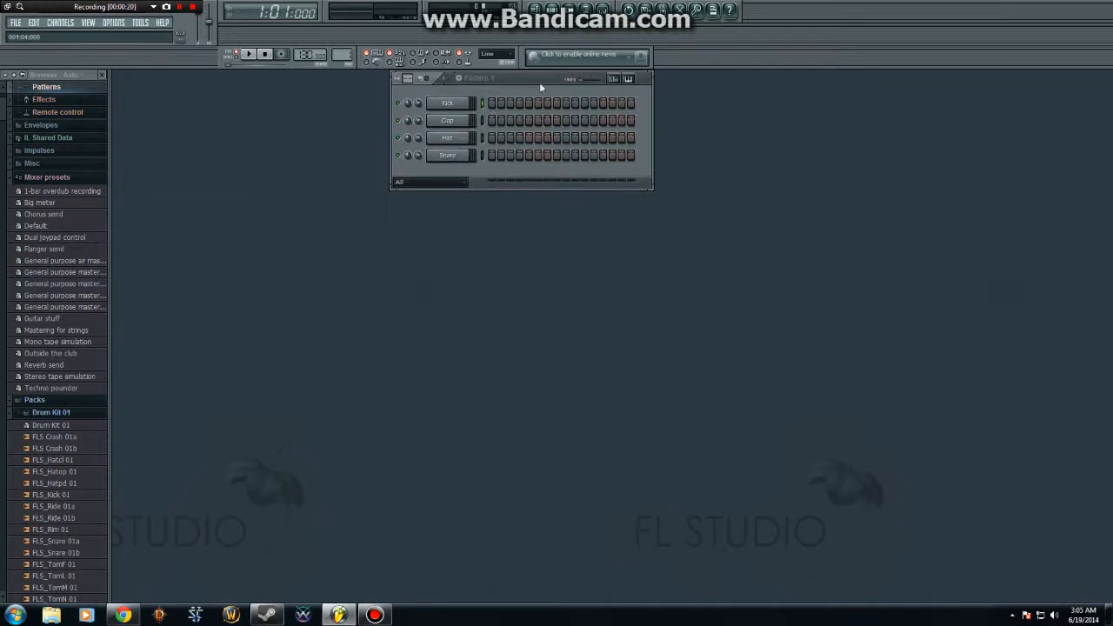
pyautogui.moveTo(539, 86); pyautogui.dragTo(538, 153)
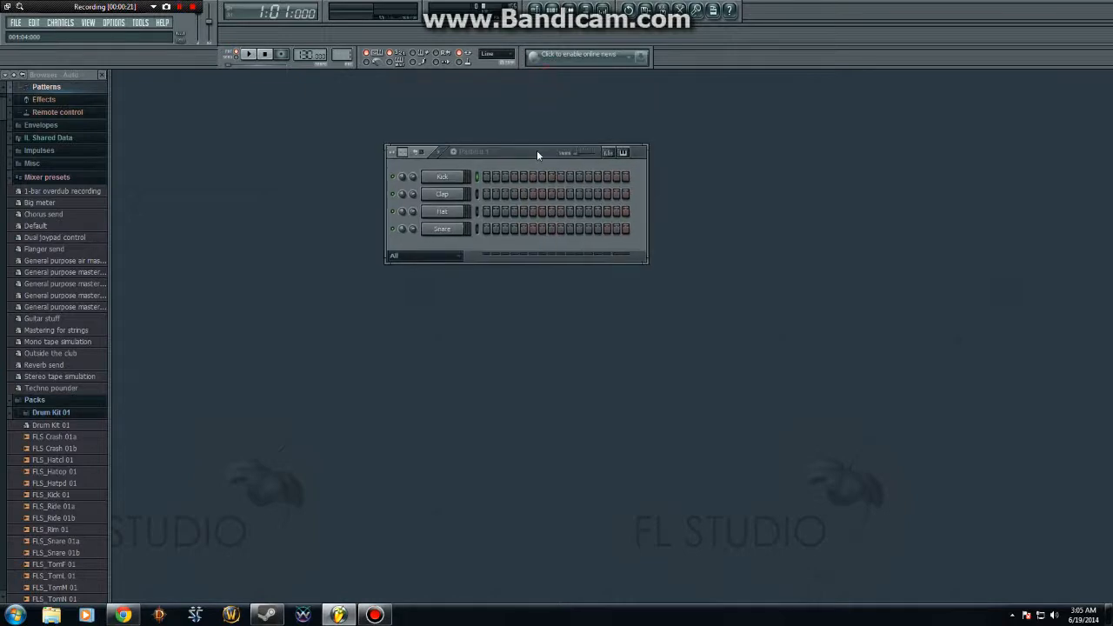
pyautogui.click(485, 177)
pyautogui.click(599, 229)
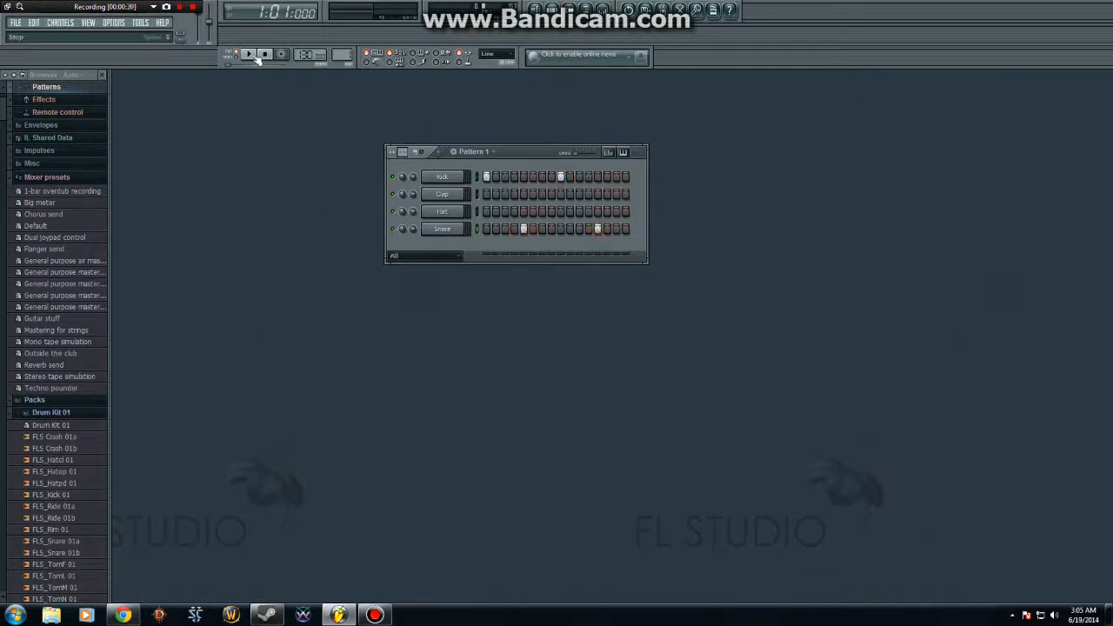
# - Play the pattern, fill the Hat channel on every 2 steps, and pause playback
pyautogui.click(251, 55)
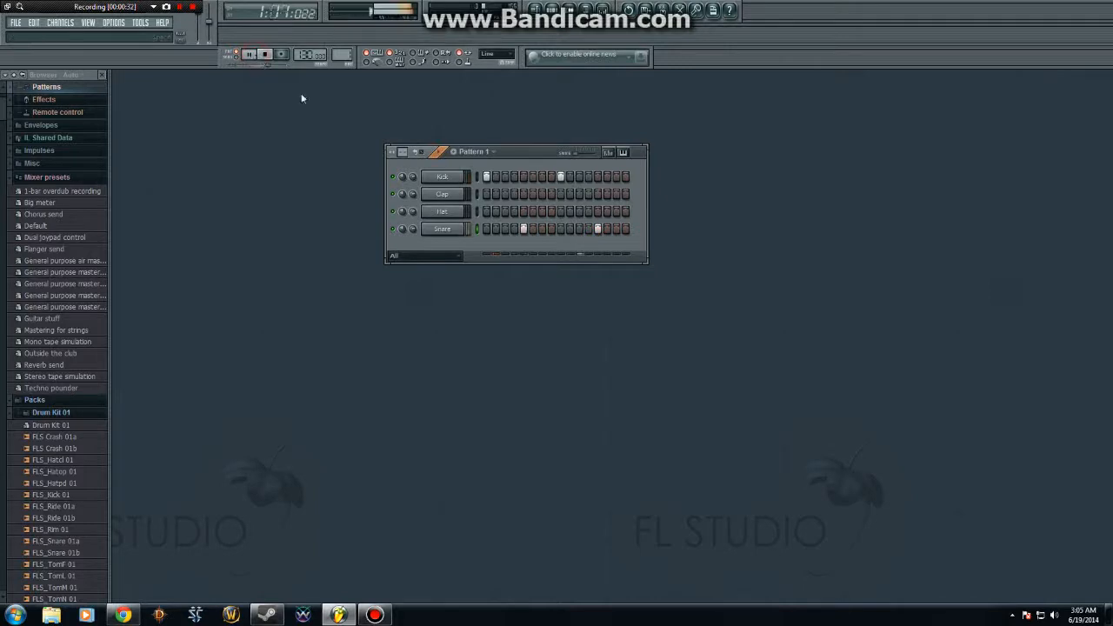
pyautogui.rightClick(459, 216)
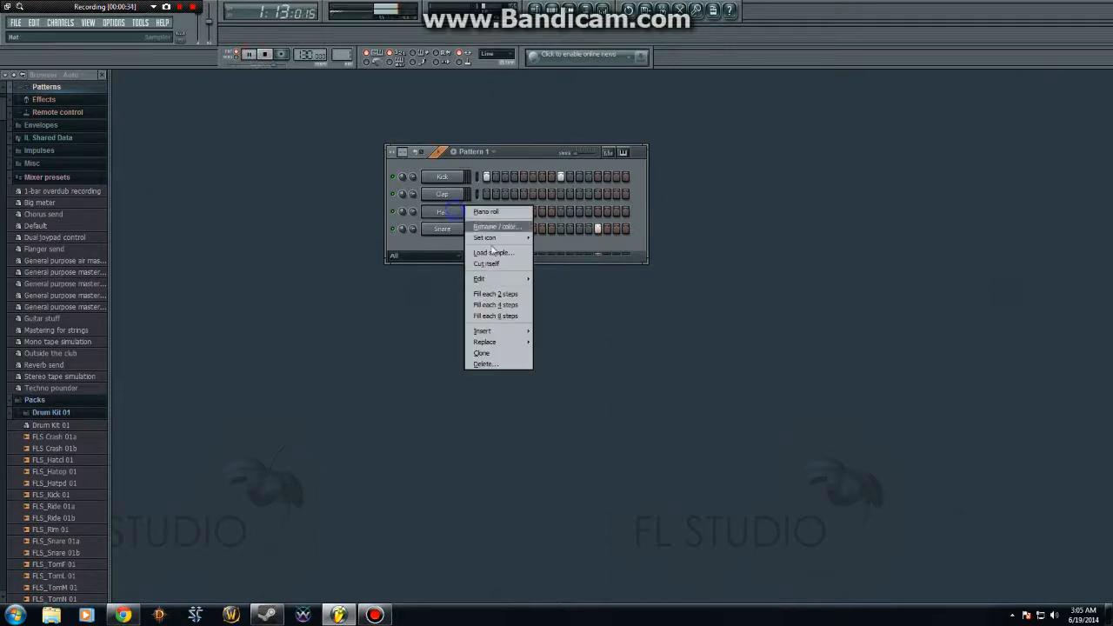
pyautogui.click(501, 293)
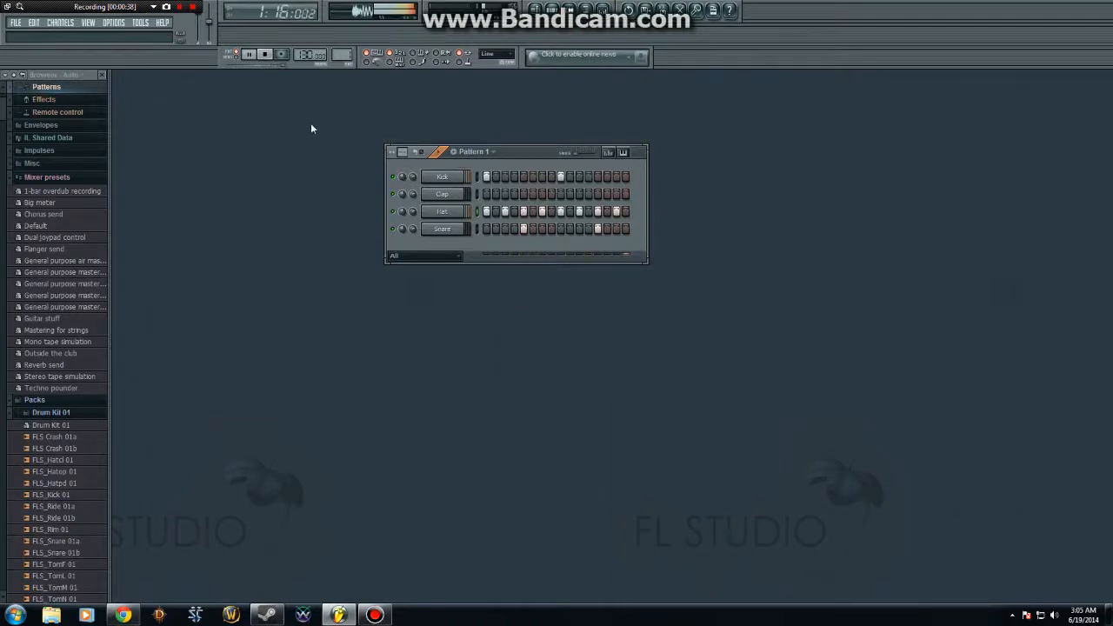
pyautogui.click(251, 55)
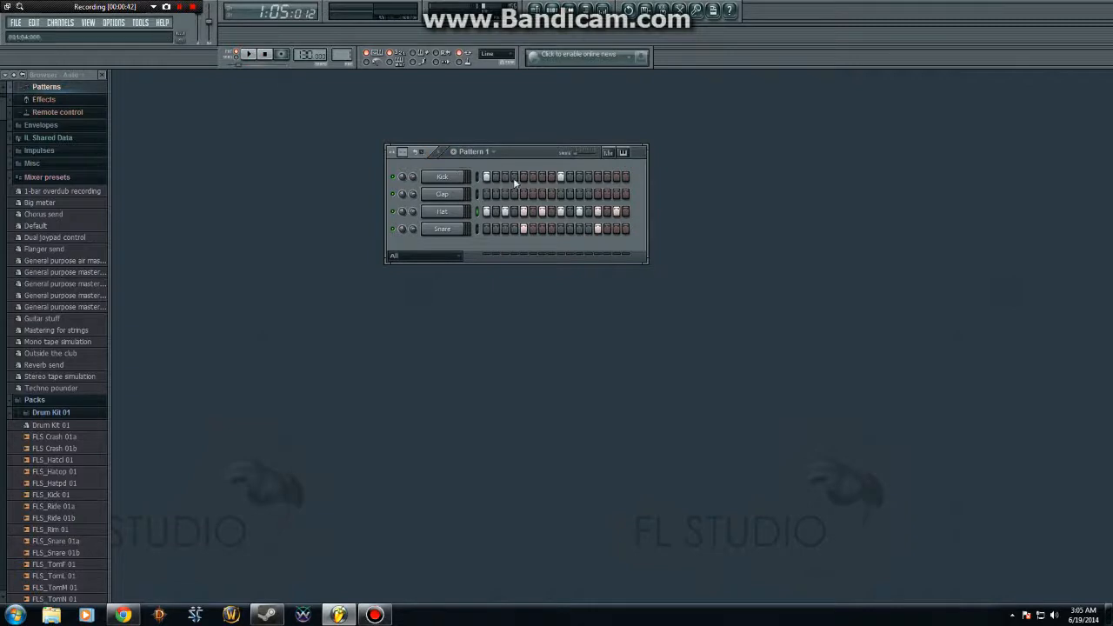
# - Send the Kick channel to the piano roll, shorten both C5 notes to about one step, and audition the pattern
pyautogui.rightClick(440, 178)
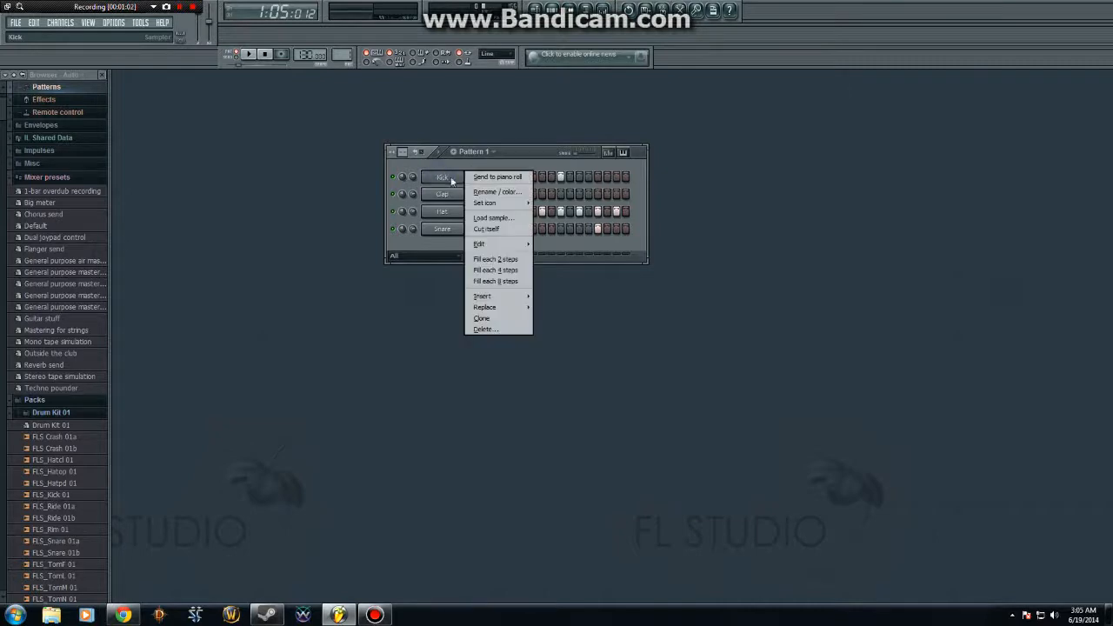
pyautogui.click(482, 179)
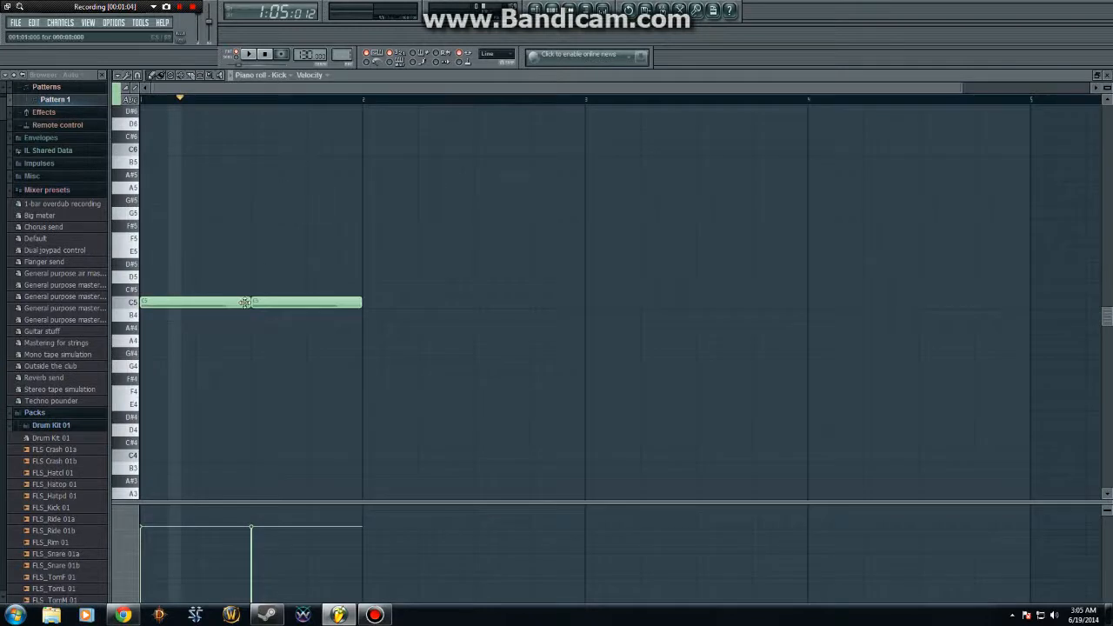
pyautogui.moveTo(250, 301); pyautogui.dragTo(153, 301)
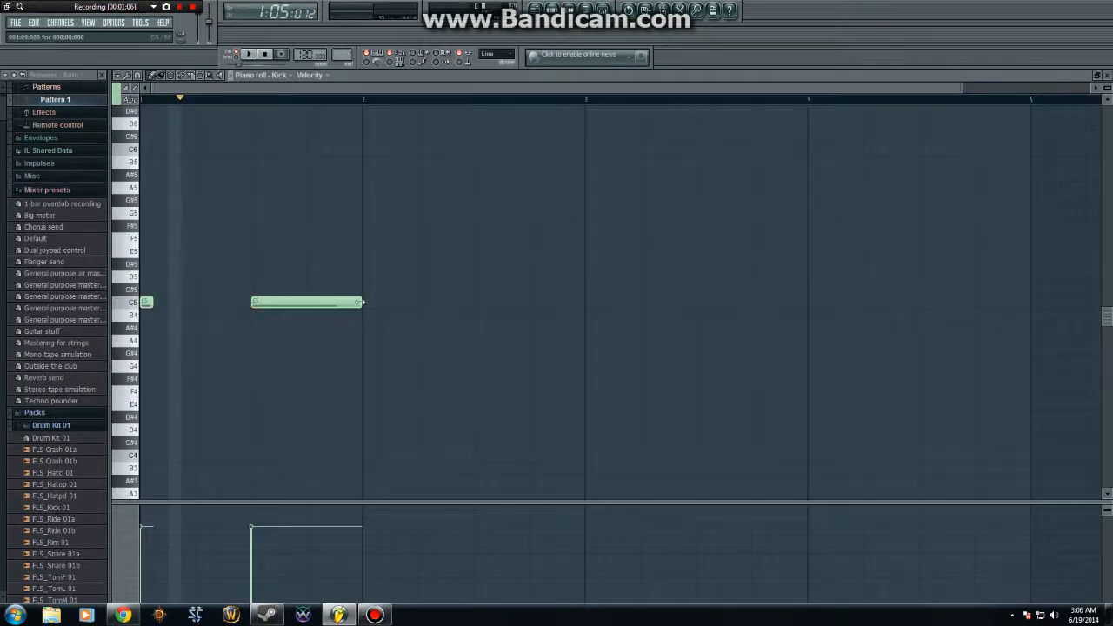
pyautogui.moveTo(362, 302); pyautogui.dragTo(260, 308)
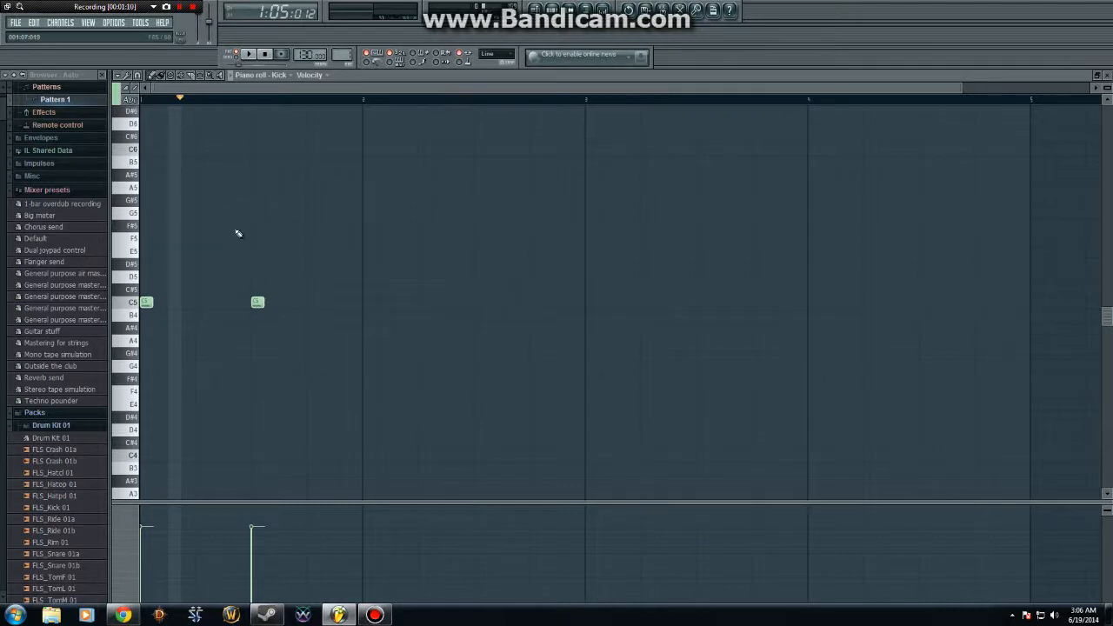
pyautogui.click(251, 55)
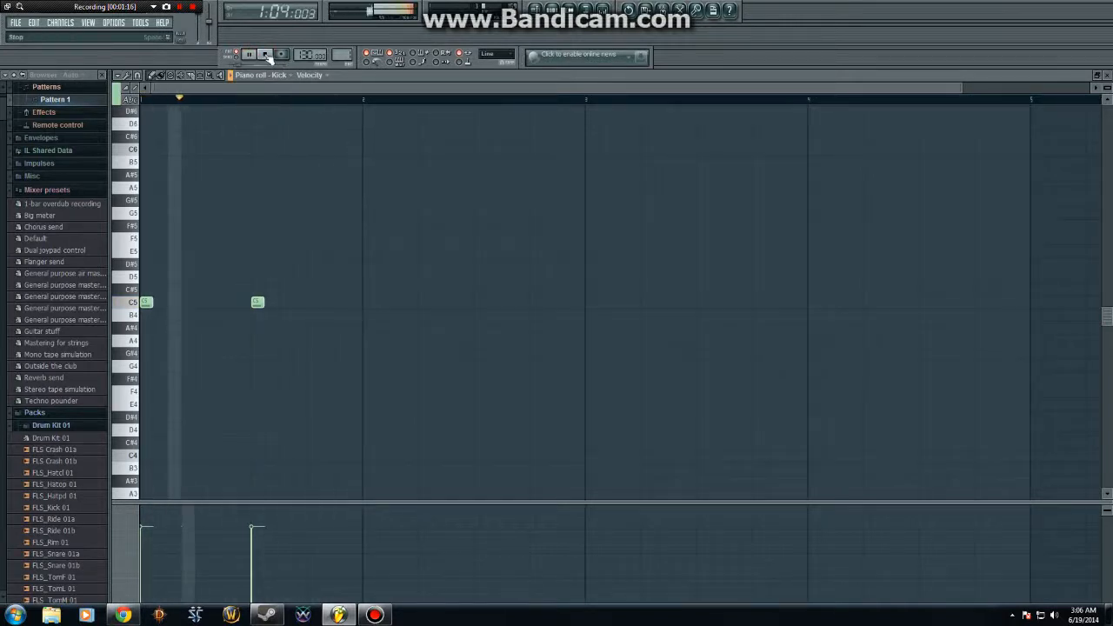
pyautogui.click(266, 55)
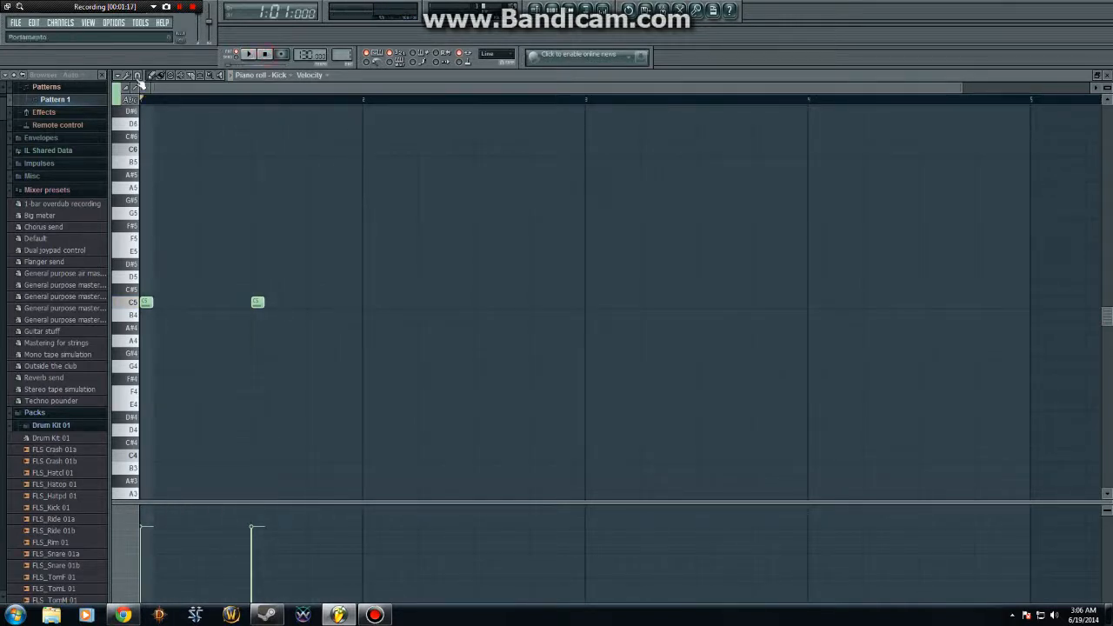
# - Set the piano roll snap to 1/3 step and shorten both kick notes to that length
pyautogui.click(137, 76)
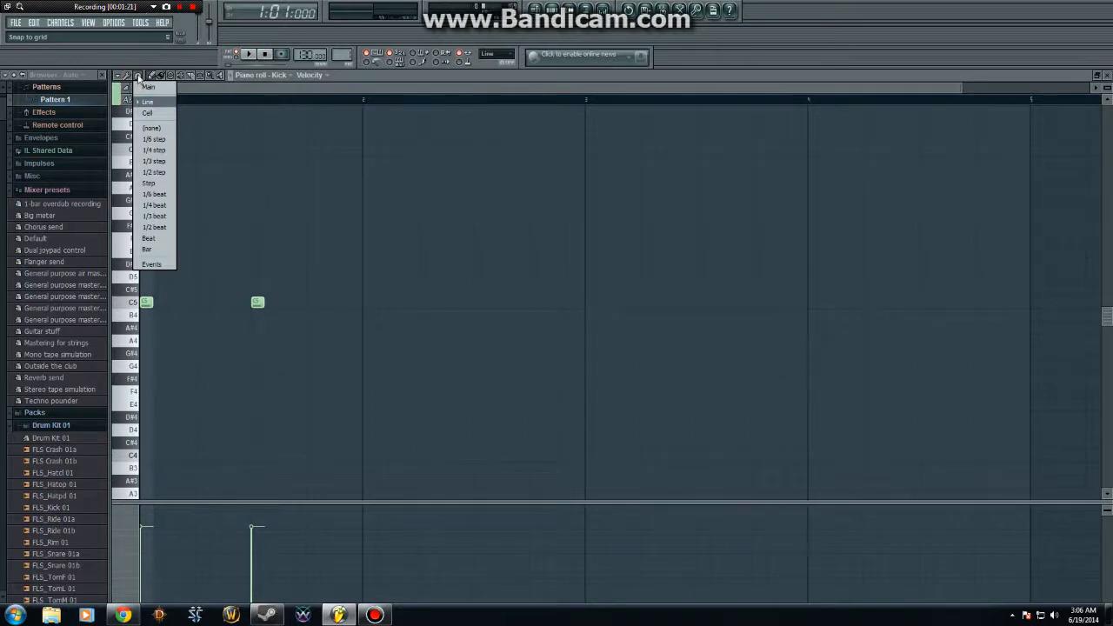
pyautogui.click(148, 161)
pyautogui.moveTo(149, 302); pyautogui.dragTo(143, 302)
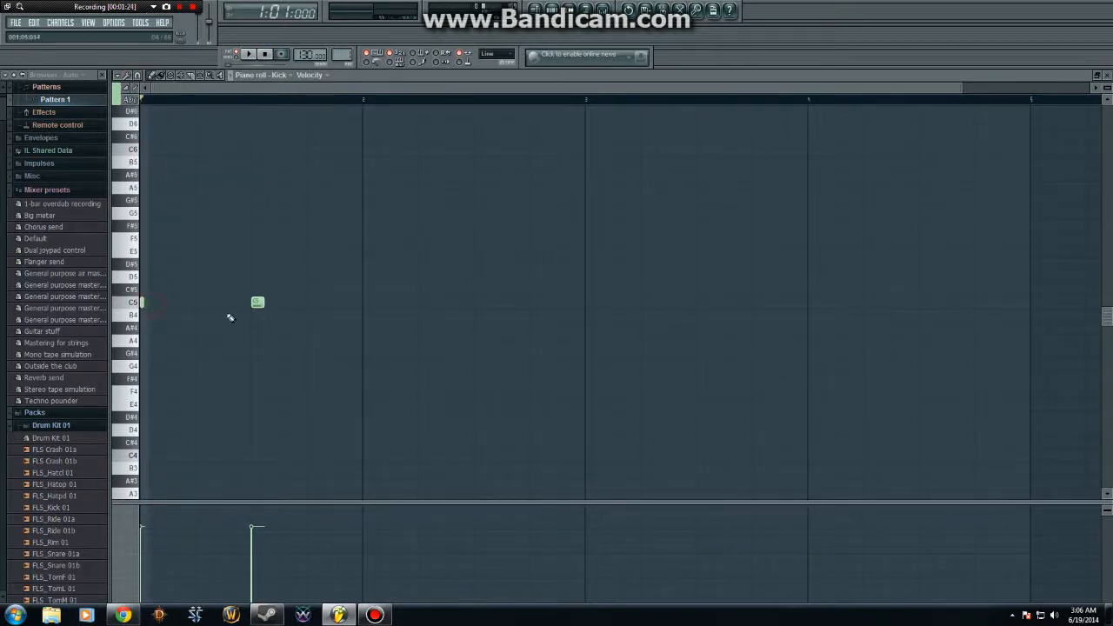
pyautogui.moveTo(263, 303); pyautogui.dragTo(246, 304)
# - Add five evenly spaced C5 kick notes between the two existing ones and start playback
pyautogui.click(160, 303)
pyautogui.click(178, 303)
pyautogui.click(198, 303)
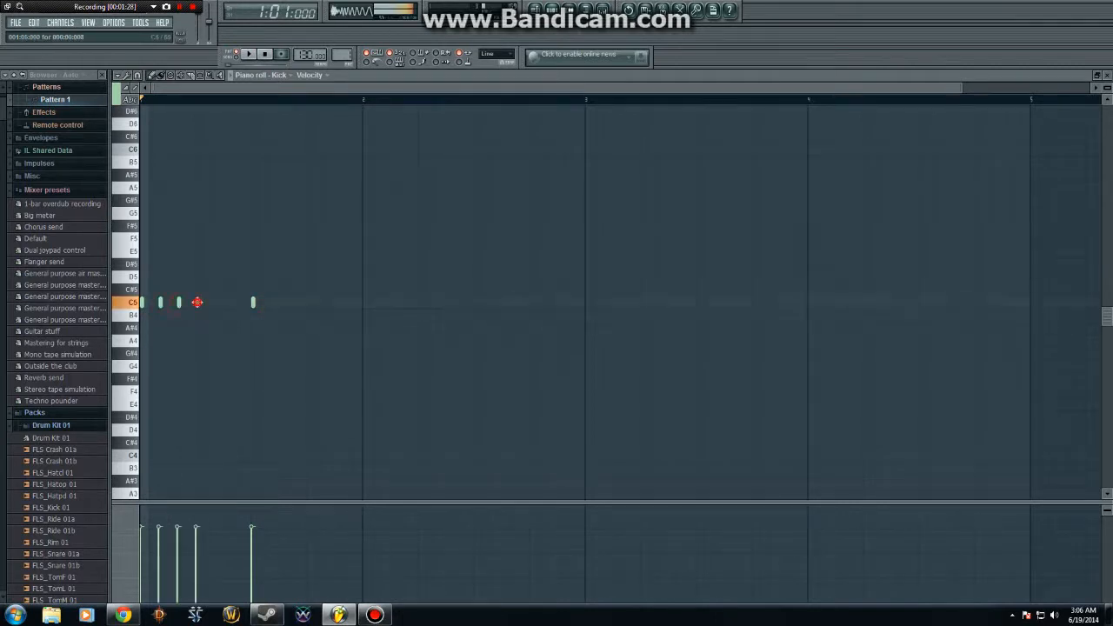
pyautogui.click(215, 302)
pyautogui.click(233, 303)
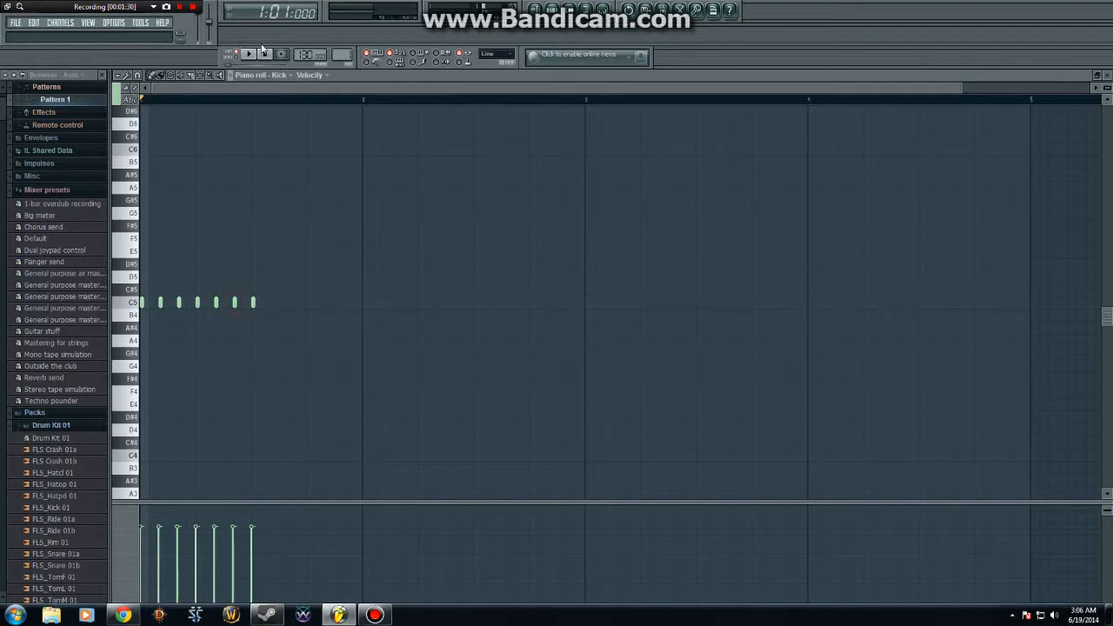
pyautogui.click(248, 54)
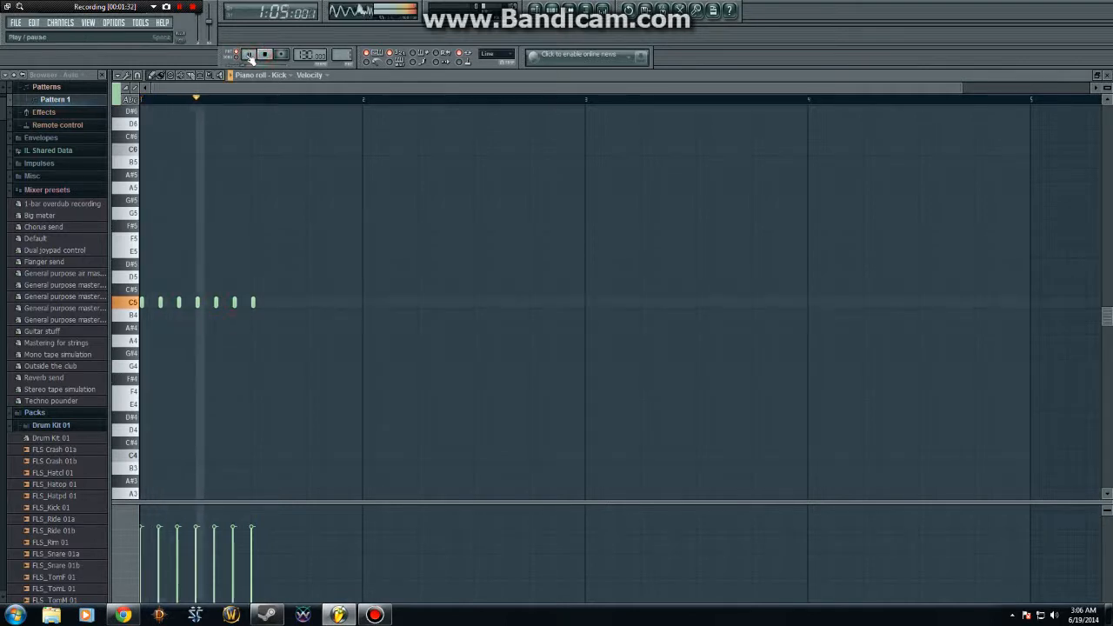
# - Thin out the C5 kick row during playback by removing the fourth and sixth notes, keeping the third in place
pyautogui.rightClick(178, 304)
pyautogui.rightClick(234, 304)
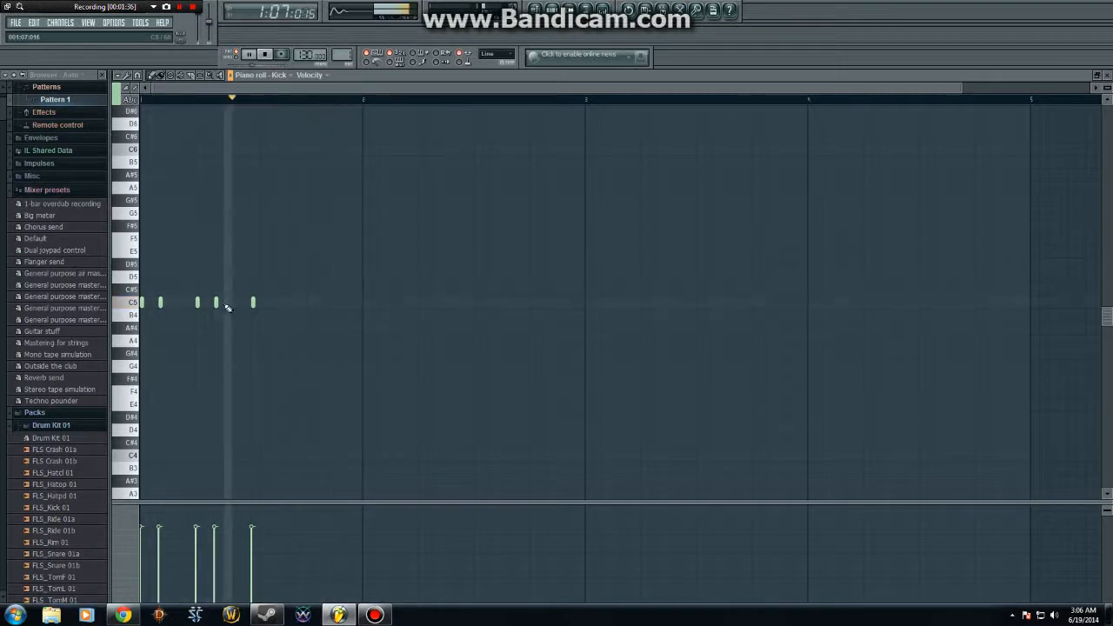
pyautogui.click(178, 303)
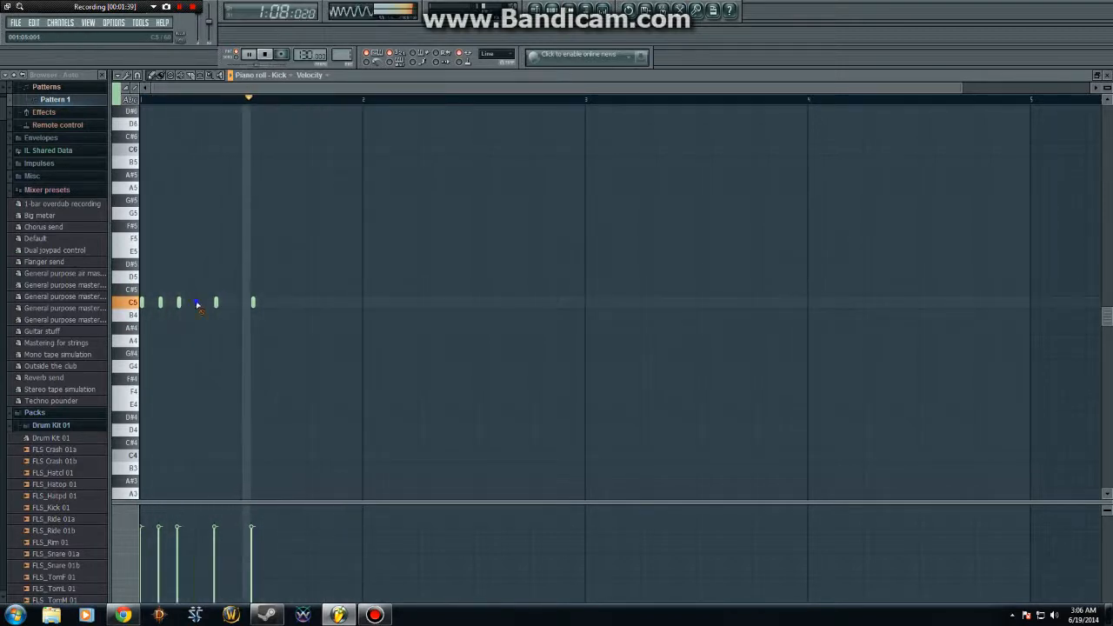
pyautogui.rightClick(198, 303)
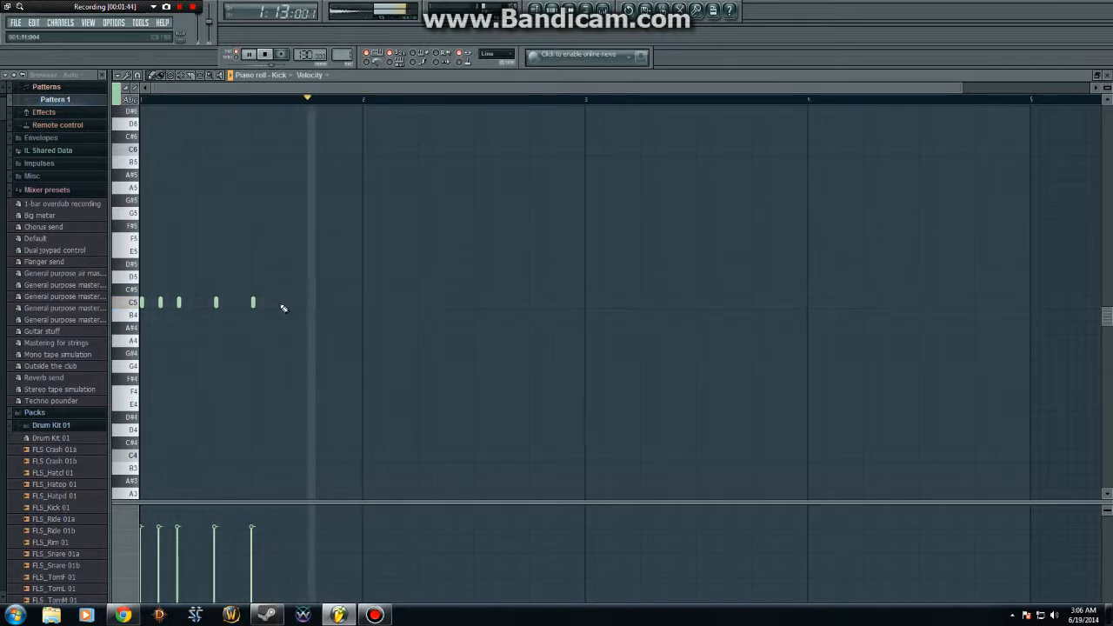
# - Add two more C5 kick notes late in the first bar, matching the spacing of the preceding notes, and pause playback
pyautogui.click(282, 303)
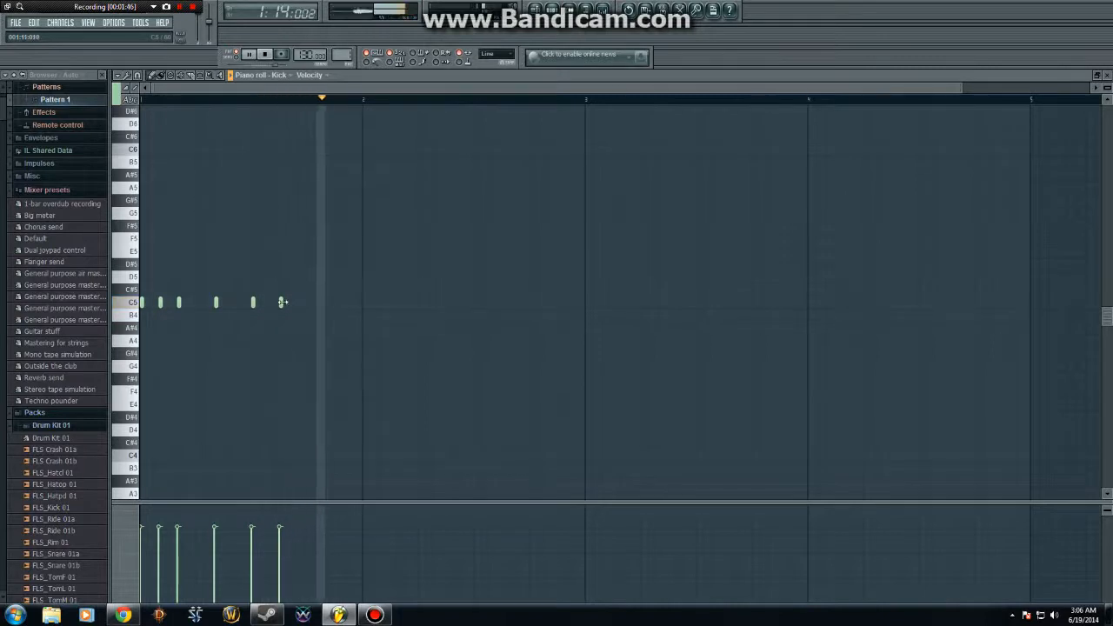
pyautogui.moveTo(282, 303); pyautogui.dragTo(290, 303)
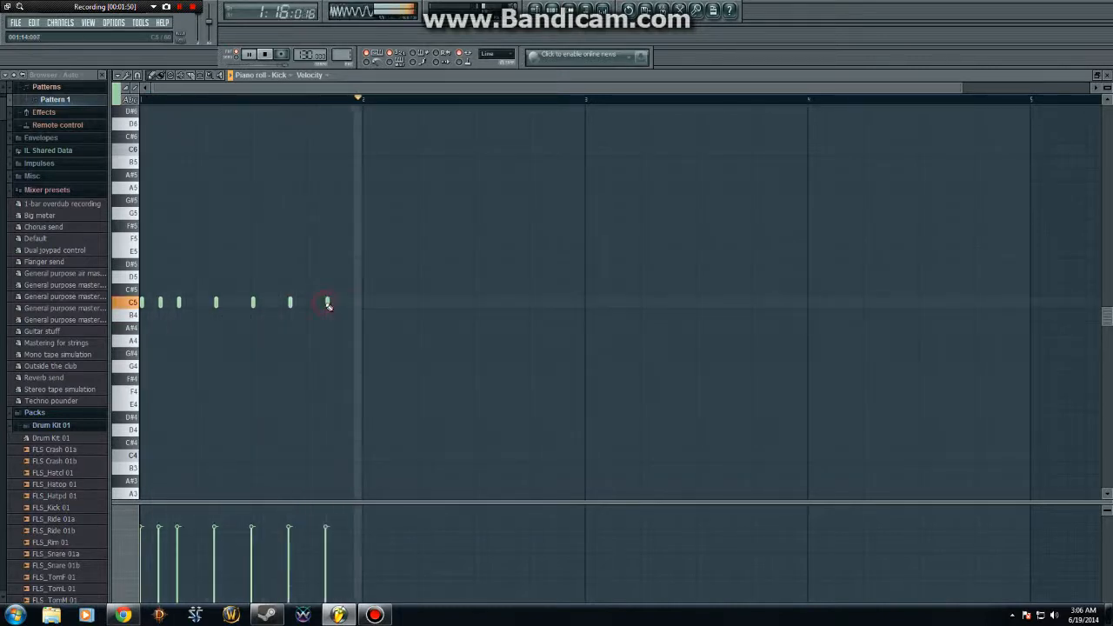
pyautogui.click(335, 300)
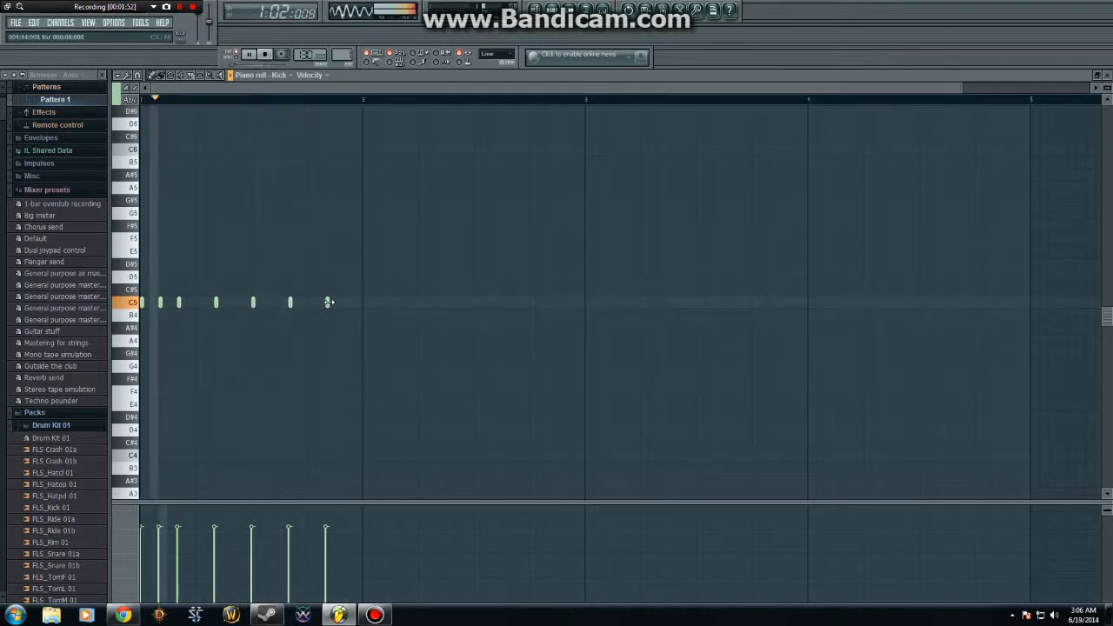
pyautogui.click(249, 55)
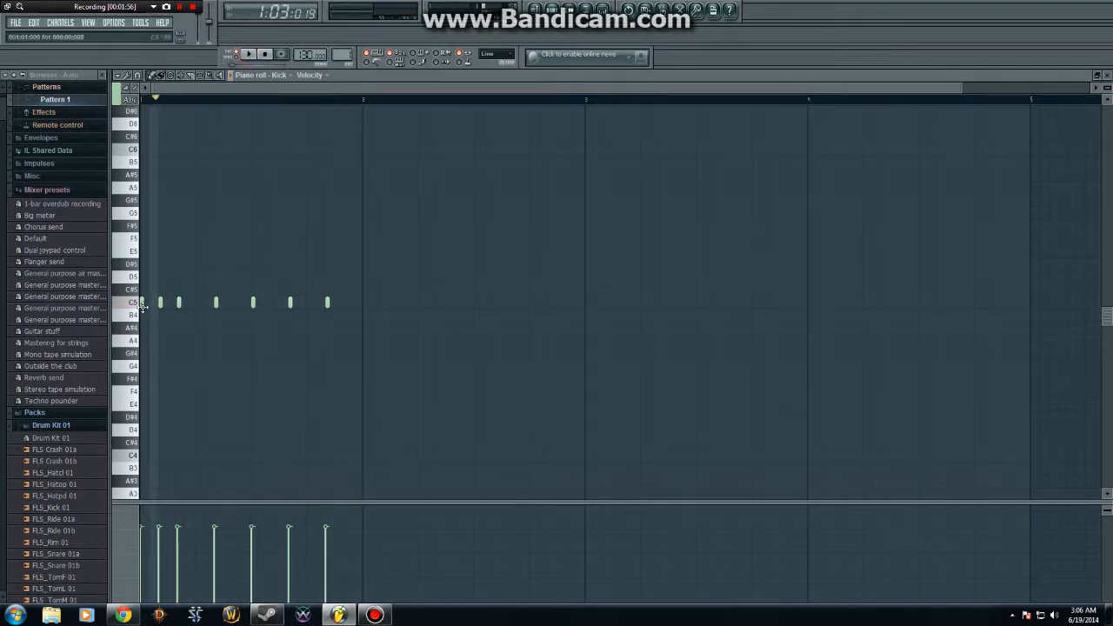
# - Erase all kick notes, place three closely spaced C5 notes at the start of bar 1, and audition them
pyautogui.moveTo(140, 304); pyautogui.dragTo(328, 308)
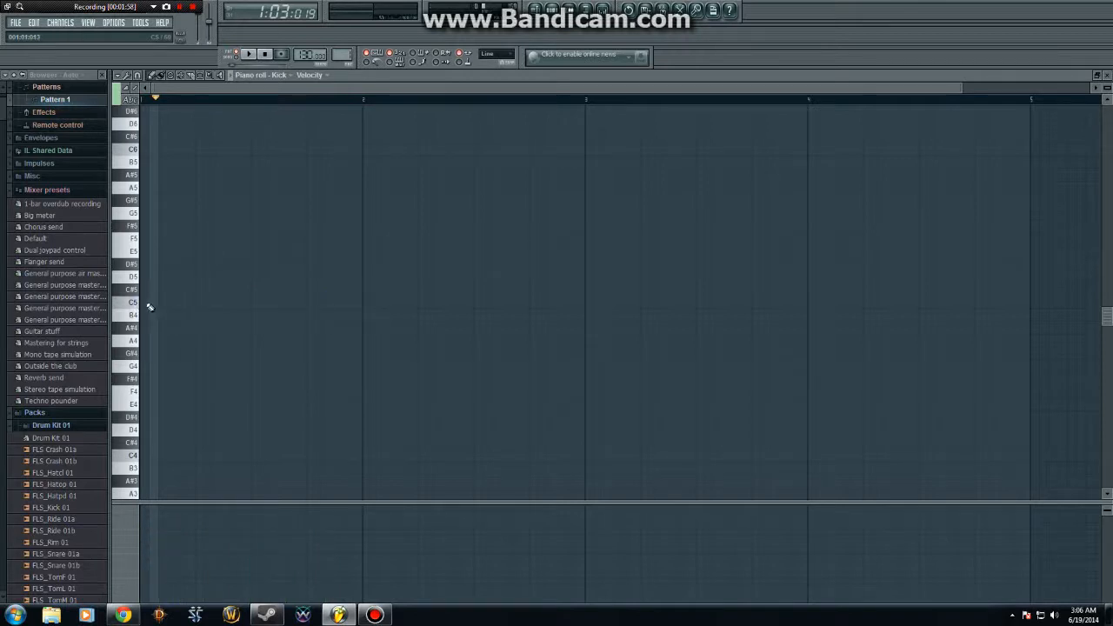
pyautogui.click(150, 306)
pyautogui.click(151, 303)
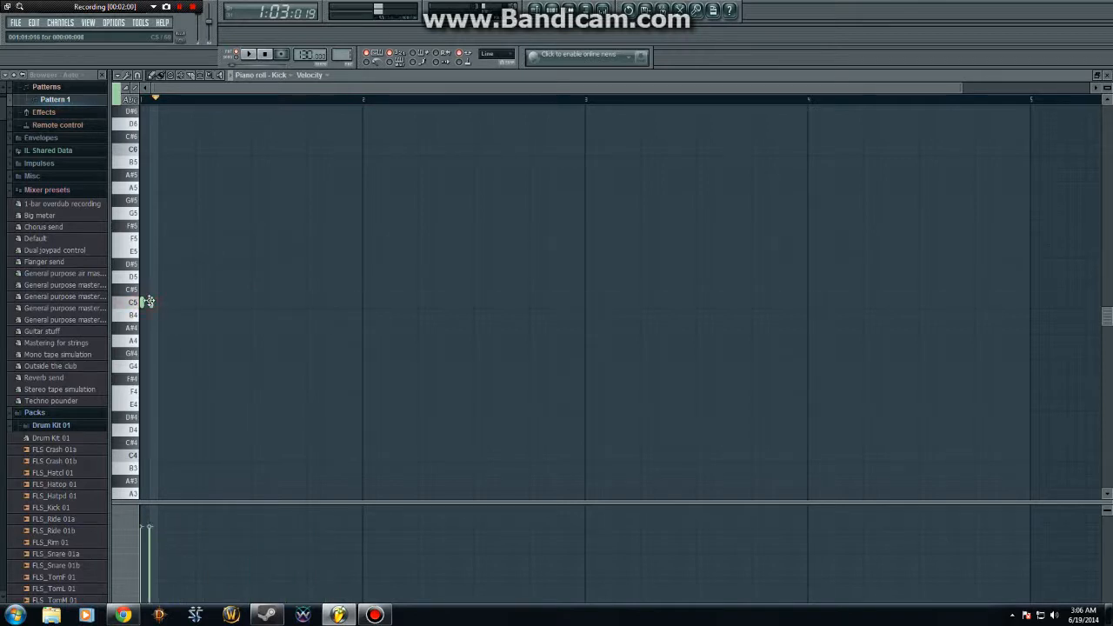
pyautogui.click(159, 304)
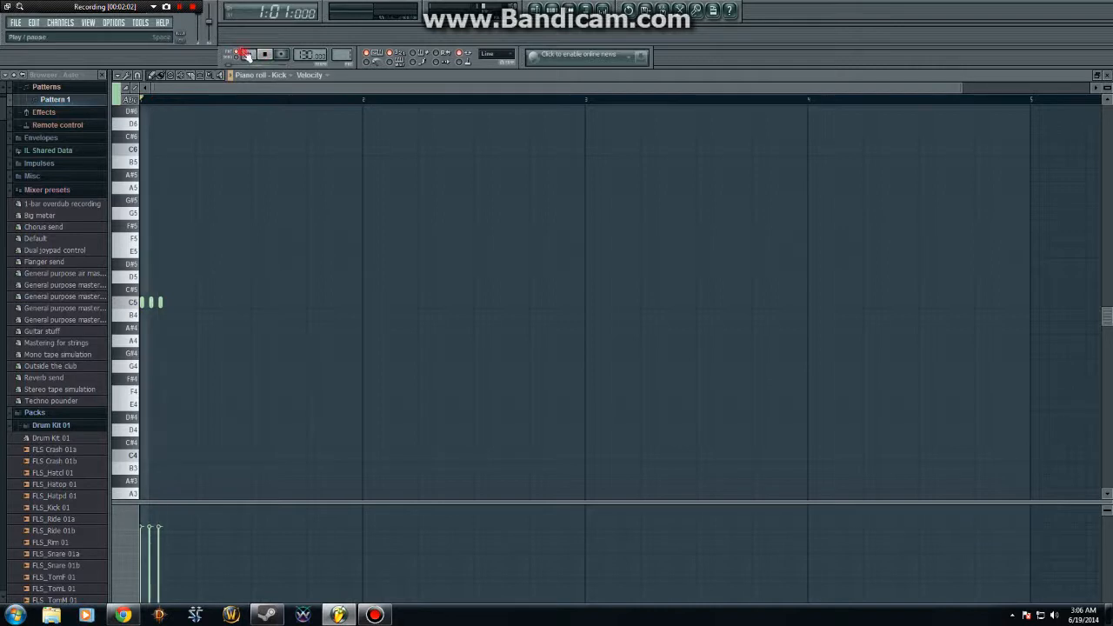
pyautogui.click(265, 54)
# - Delete the three C5 kick notes and set the piano roll snap to 1/6 step
pyautogui.rightClick(151, 303)
pyautogui.rightClick(156, 303)
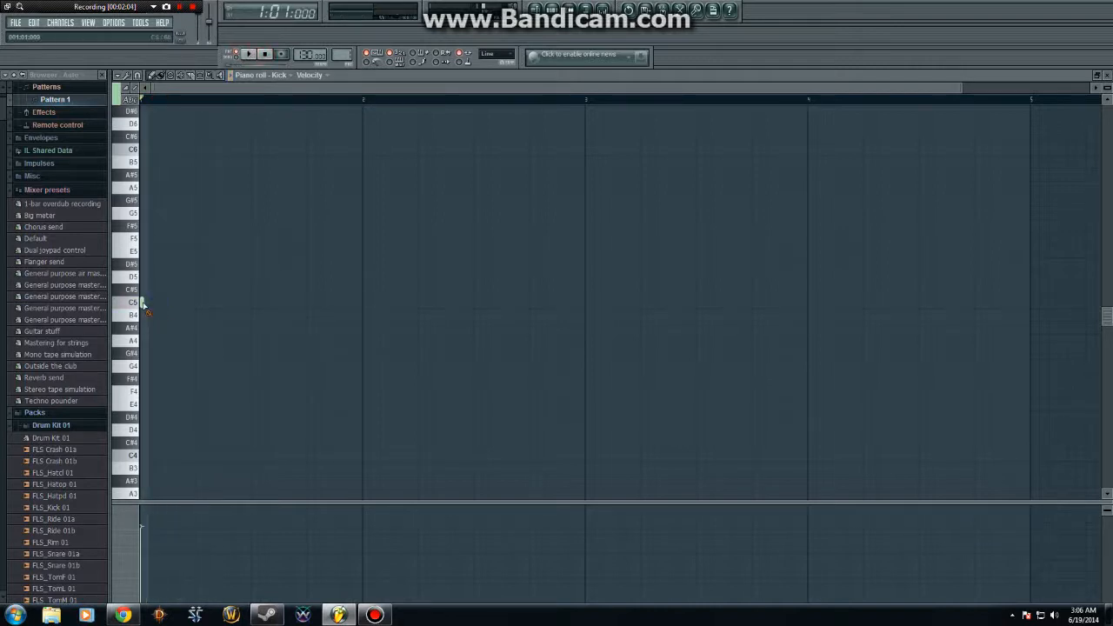
pyautogui.rightClick(143, 303)
pyautogui.click(128, 77)
pyautogui.click(137, 77)
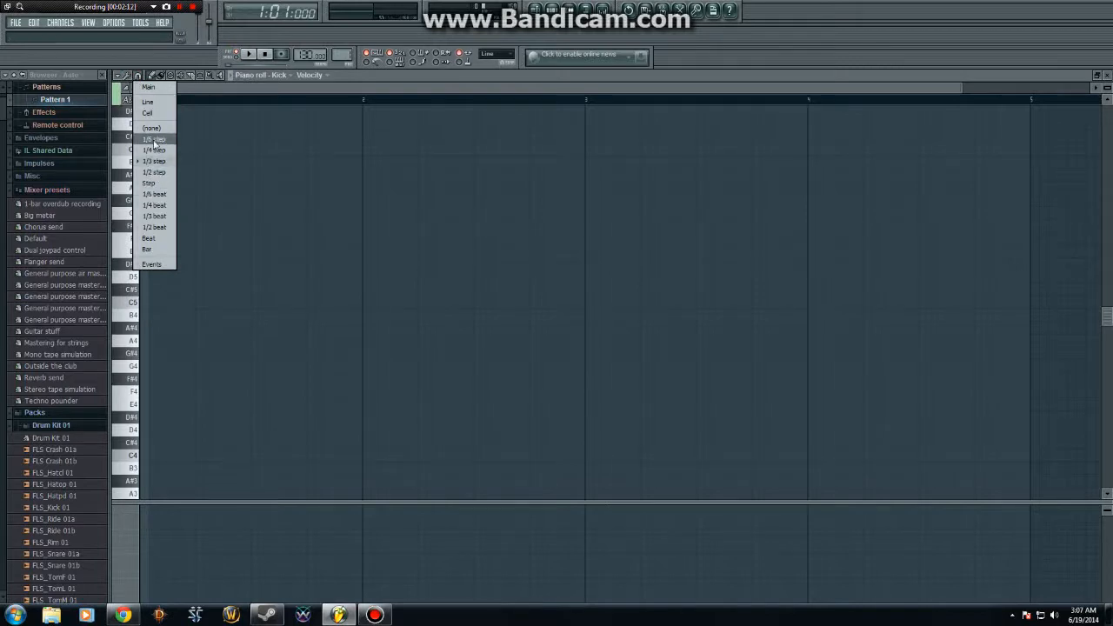
pyautogui.click(155, 140)
# - Place five closely spaced D5 kick notes within the first beat of bar 1 and audition them
pyautogui.click(144, 278)
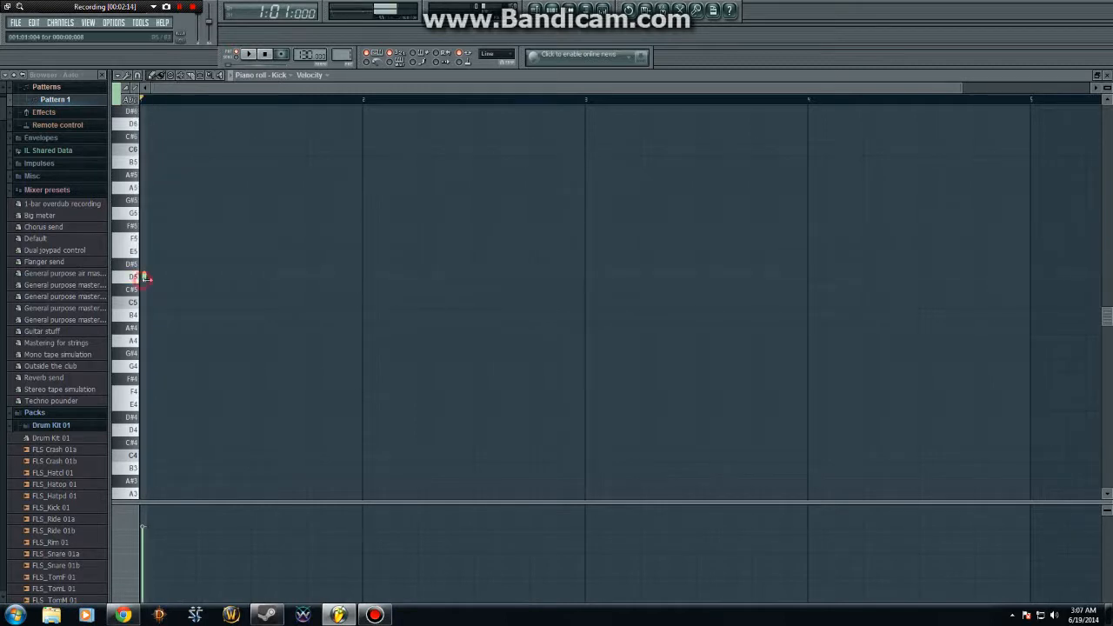
pyautogui.click(149, 278)
pyautogui.click(163, 278)
pyautogui.click(171, 278)
pyautogui.click(186, 278)
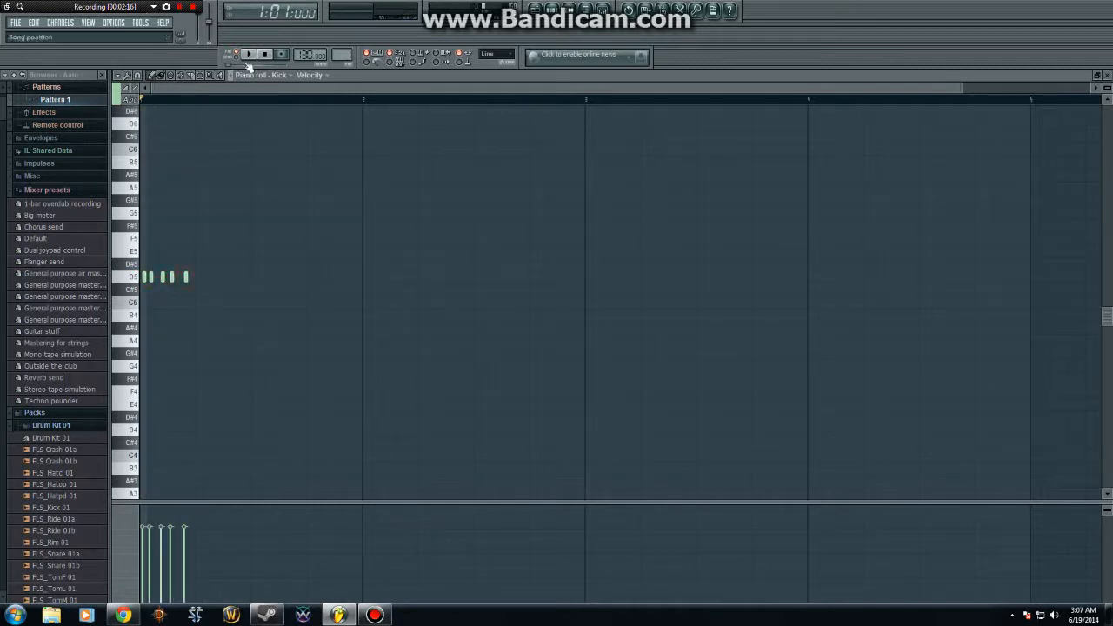
pyautogui.press('space')
pyautogui.press('space')
# - Delete all five D5 kick notes and review the snap options without changing the setting
pyautogui.rightClick(185, 276)
pyautogui.rightClick(171, 277)
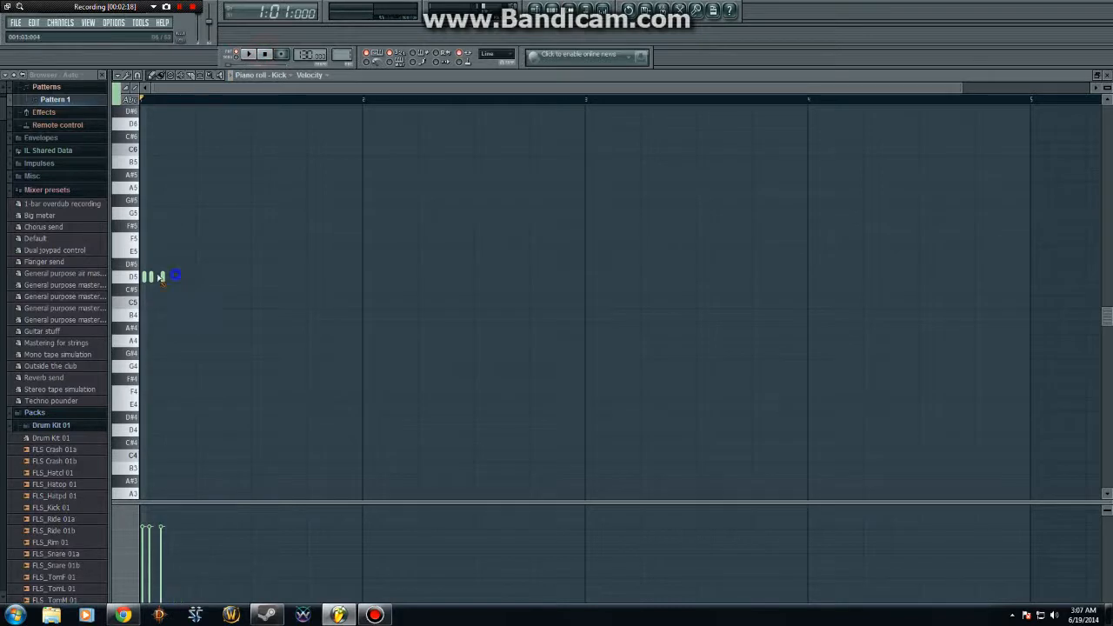
pyautogui.rightClick(163, 277)
pyautogui.rightClick(149, 276)
pyautogui.rightClick(144, 277)
pyautogui.click(135, 76)
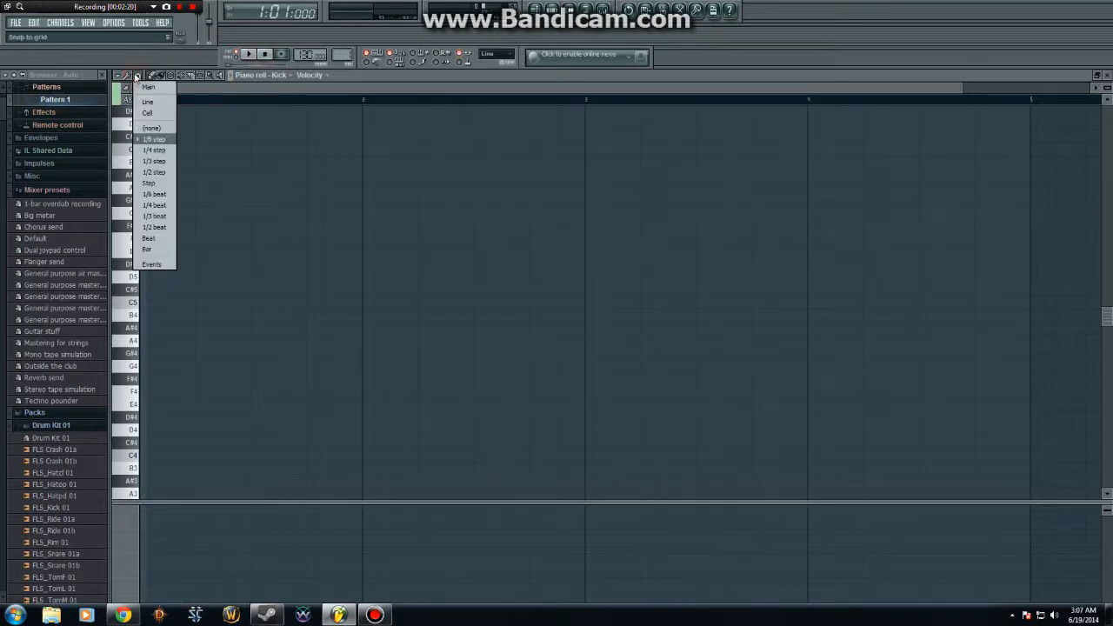
pyautogui.click(135, 76)
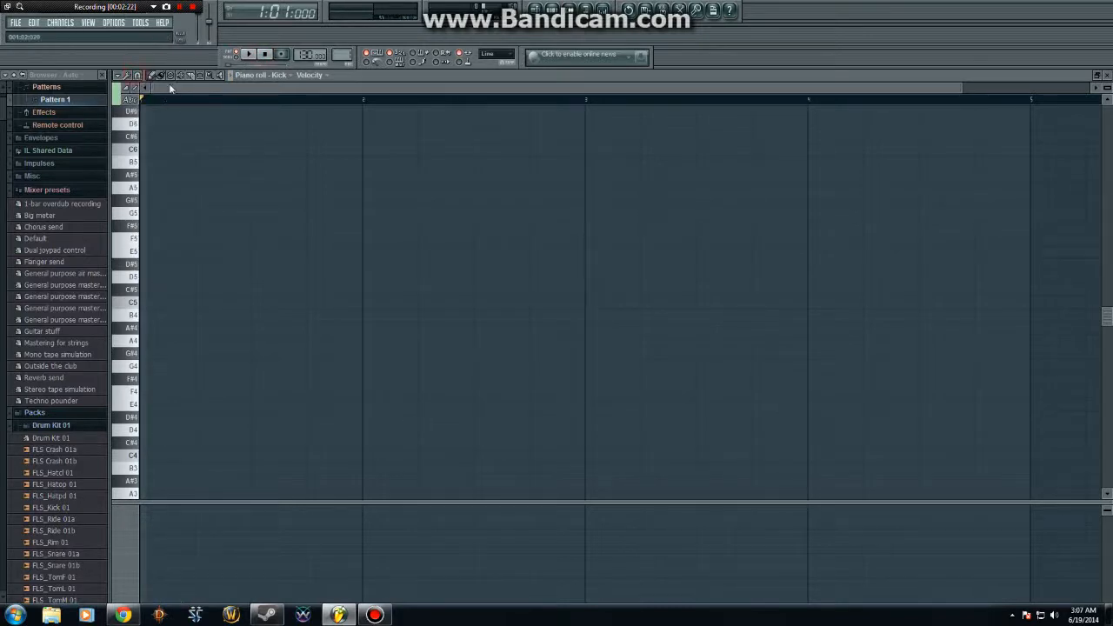
# - Draw one long C5 kick note, about seven steps long, from the start of bar 1
pyautogui.click(136, 76)
pyautogui.click(148, 100)
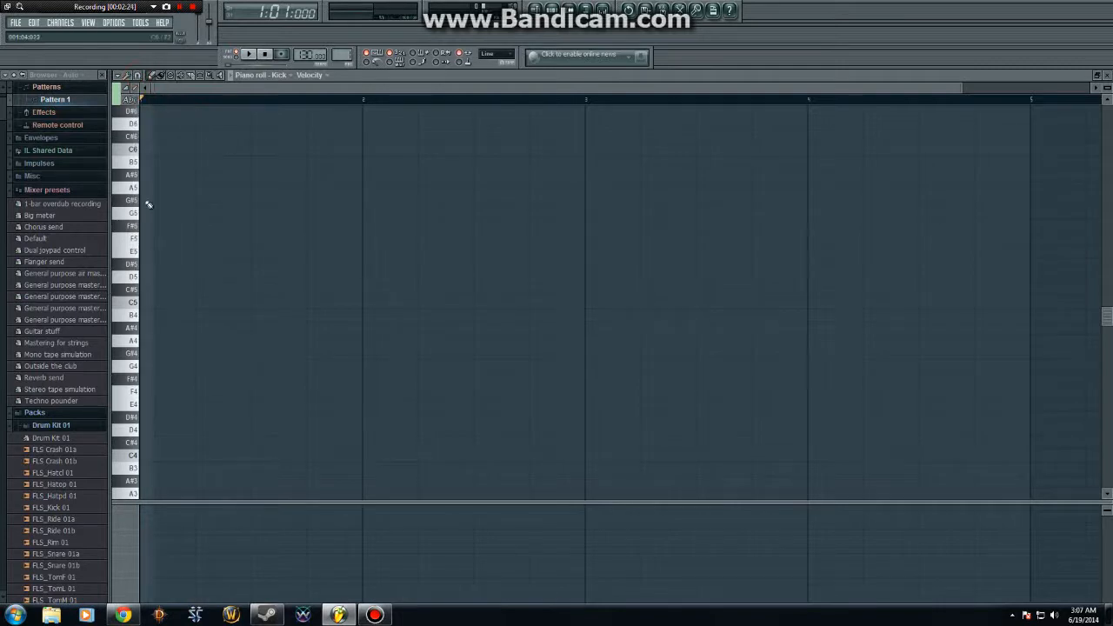
pyautogui.click(144, 303)
pyautogui.moveTo(144, 304); pyautogui.dragTo(249, 308)
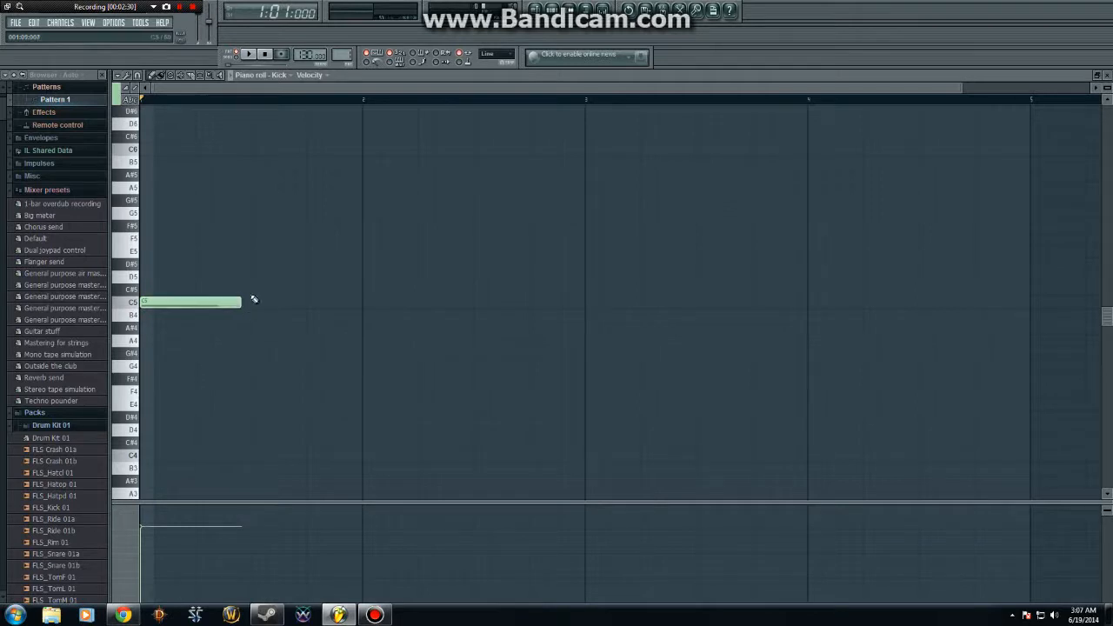
# - Chop the long C5 kick note into short equal slices with the Default pattern, trying a much finer time multiplier first
pyautogui.click(198, 303)
pyautogui.click(120, 76)
pyautogui.click(130, 75)
pyautogui.hotkey('ctrl', 'a')
pyautogui.click(129, 76)
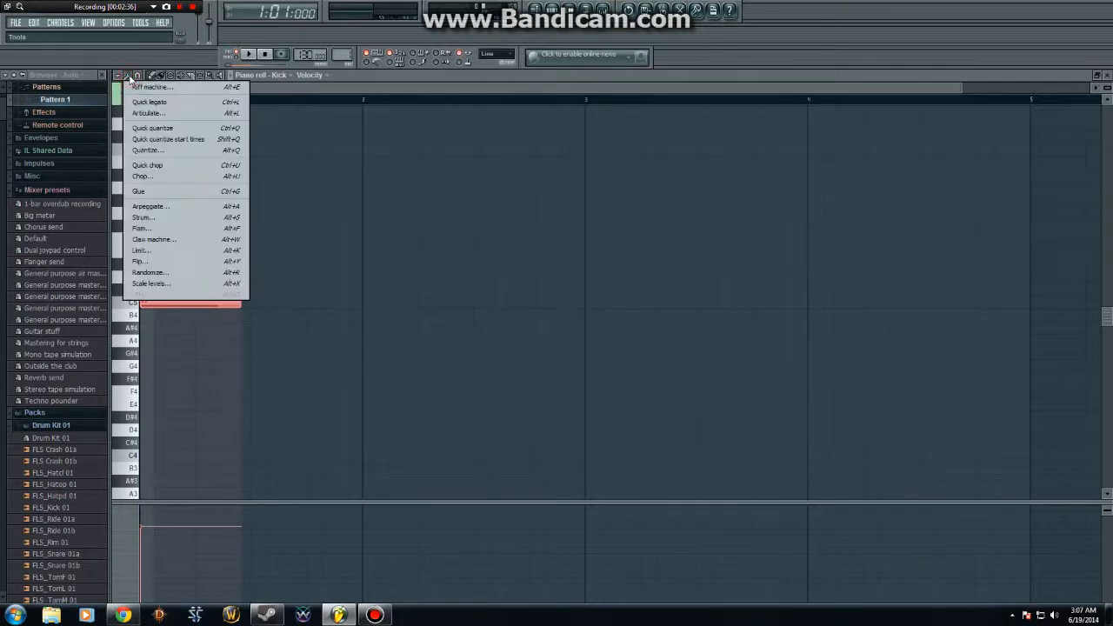
pyautogui.click(152, 177)
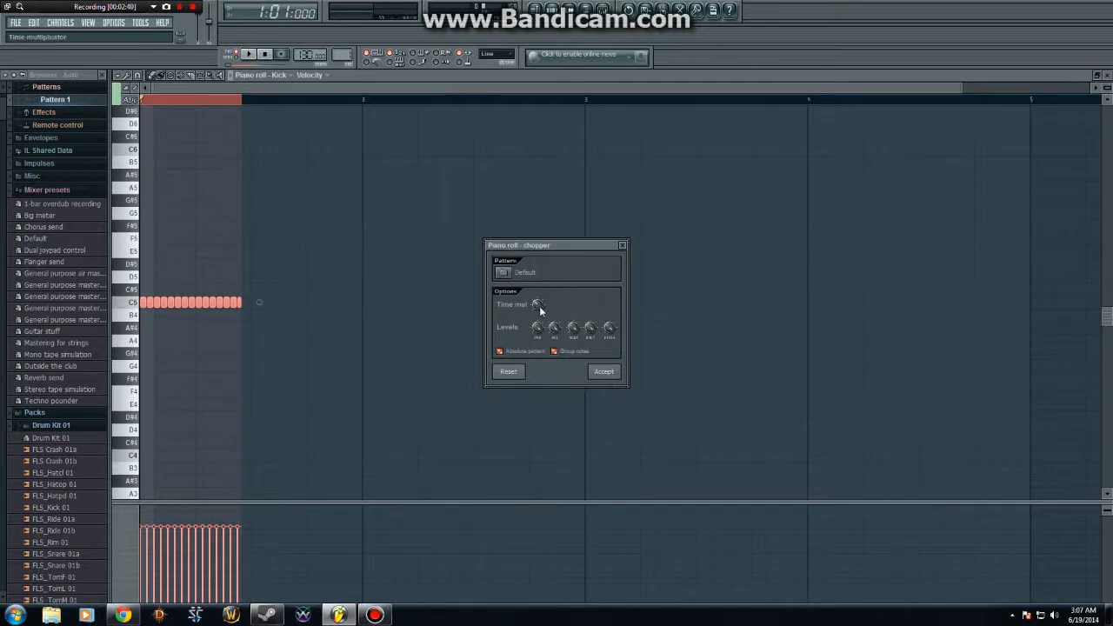
pyautogui.scroll(-5, 536, 303)
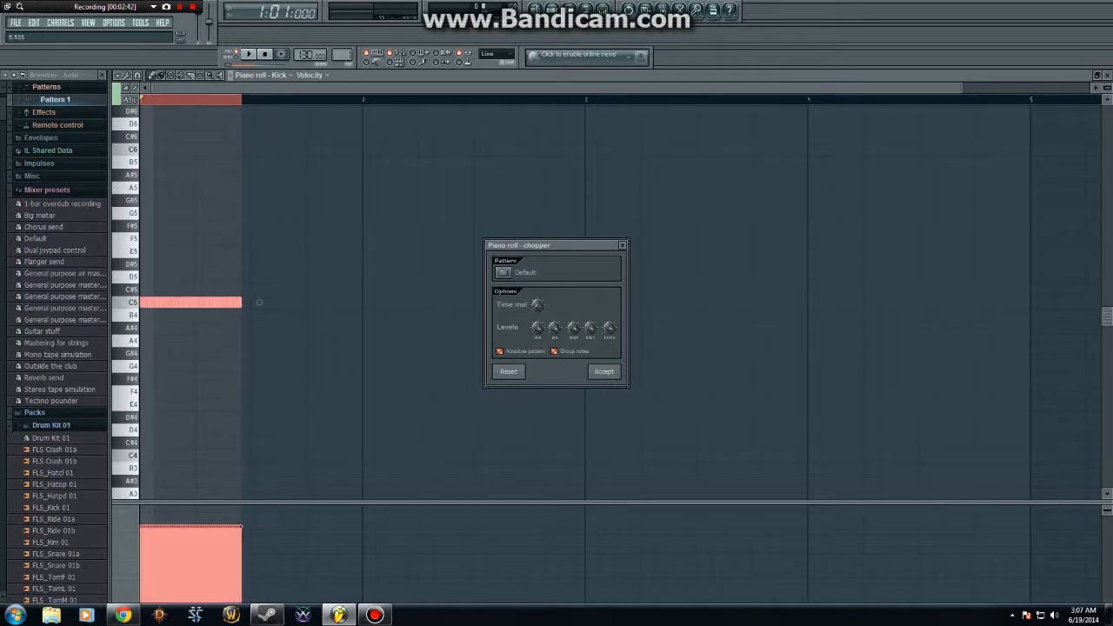
pyautogui.scroll(3, 536, 303)
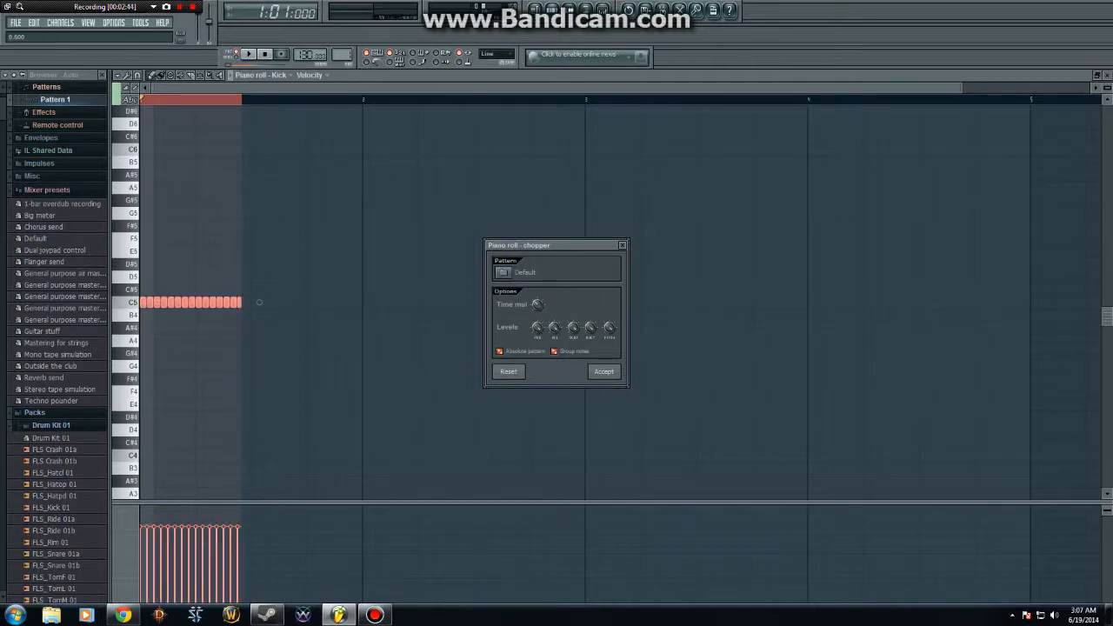
pyautogui.click(603, 372)
# - Audition the chopped C5 kick notes from the start of the pattern and delete them all
pyautogui.click(239, 101)
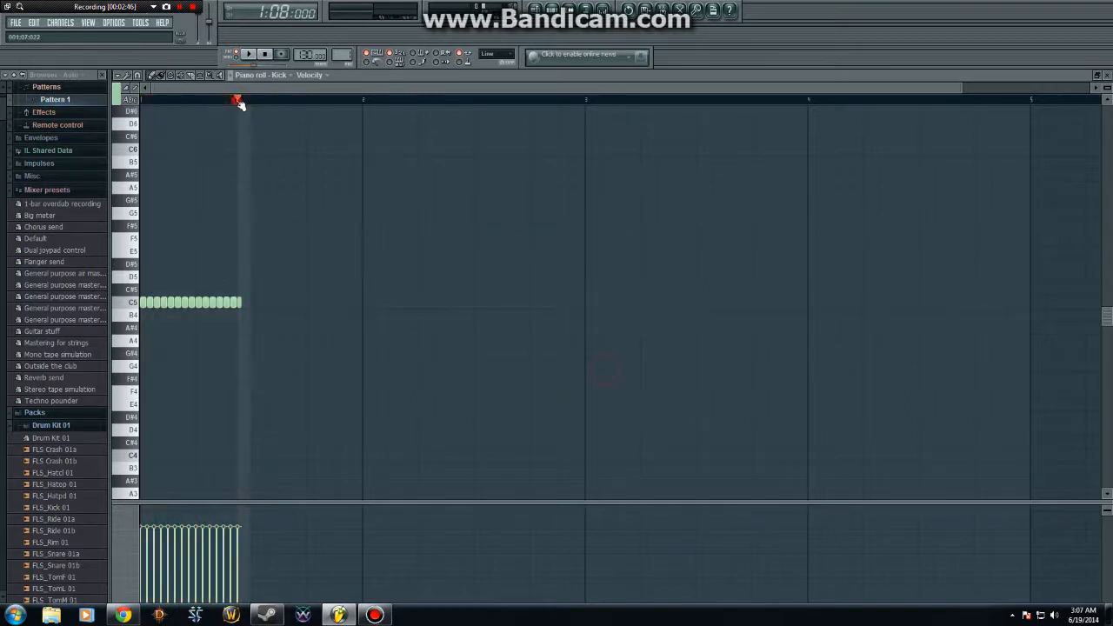
pyautogui.moveTo(240, 104); pyautogui.dragTo(109, 110)
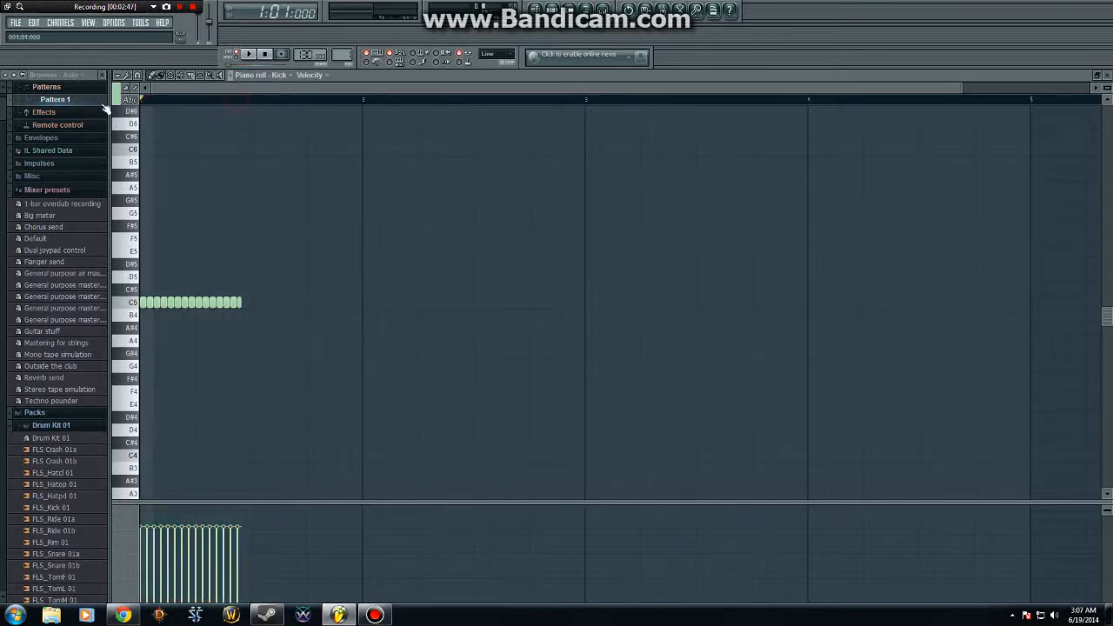
pyautogui.click(250, 54)
pyautogui.click(268, 54)
pyautogui.rightClick(235, 301)
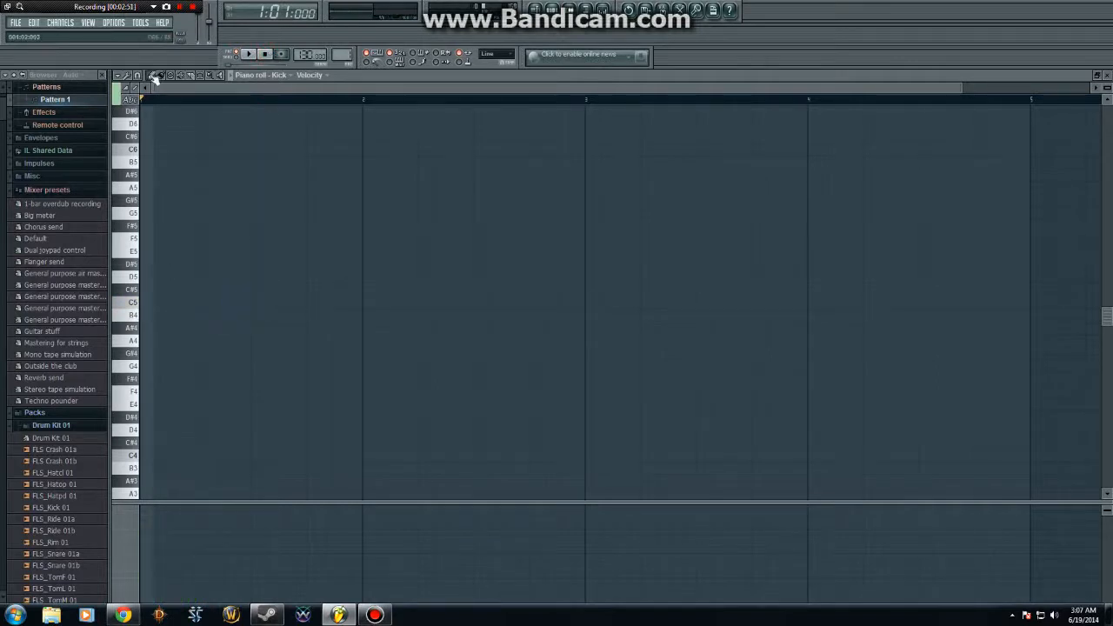
# - Set the piano roll's chord stamp to the Major chord
pyautogui.click(127, 76)
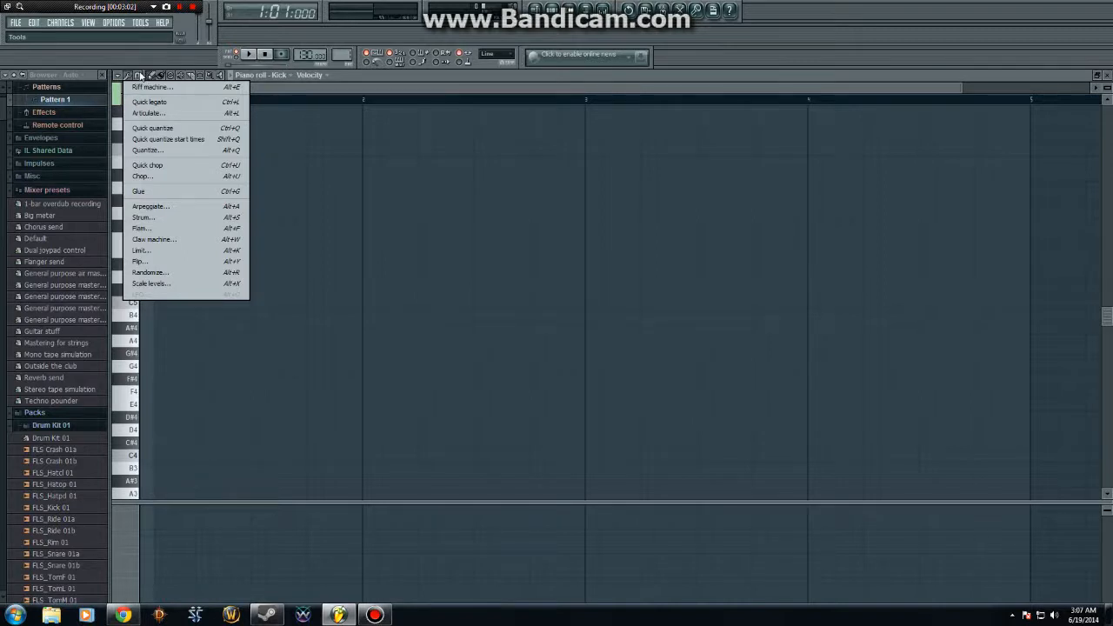
pyautogui.click(141, 75)
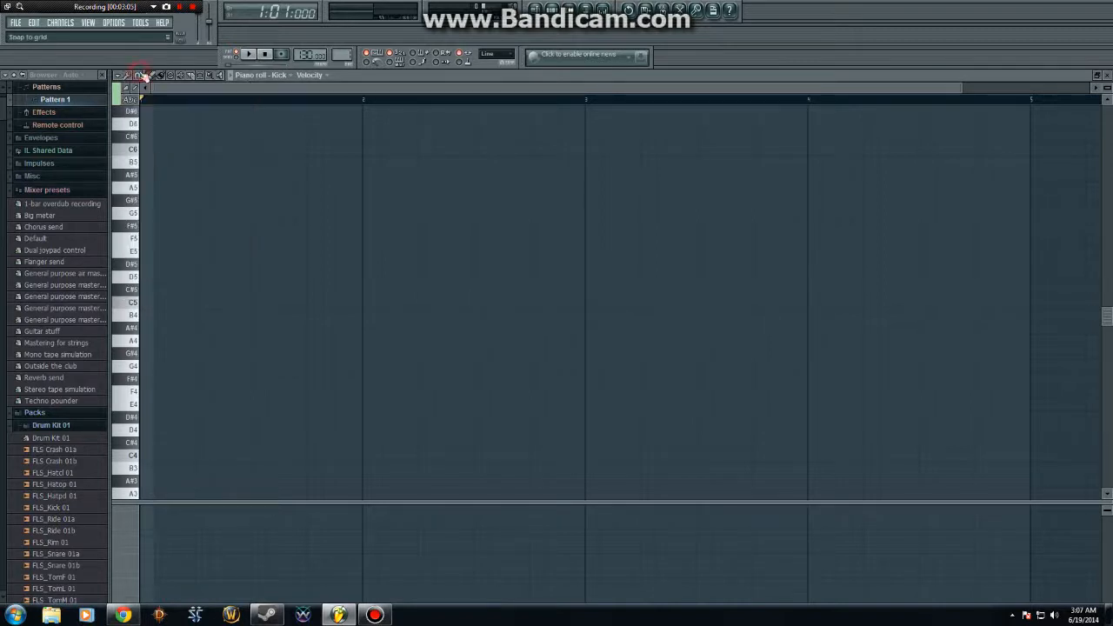
pyautogui.click(121, 78)
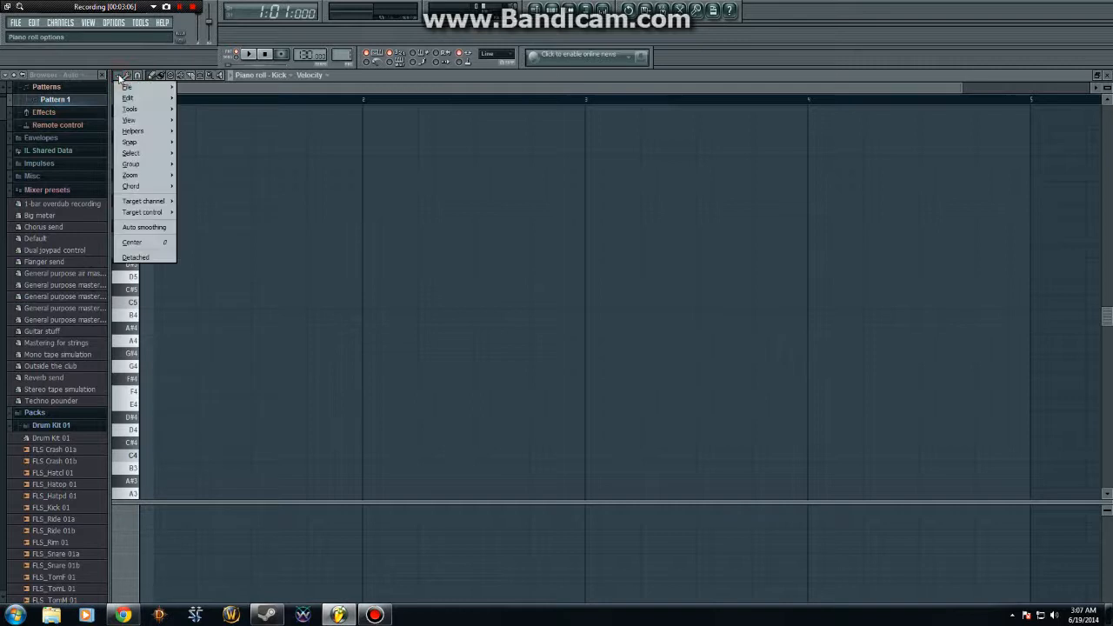
pyautogui.moveTo(137, 188)
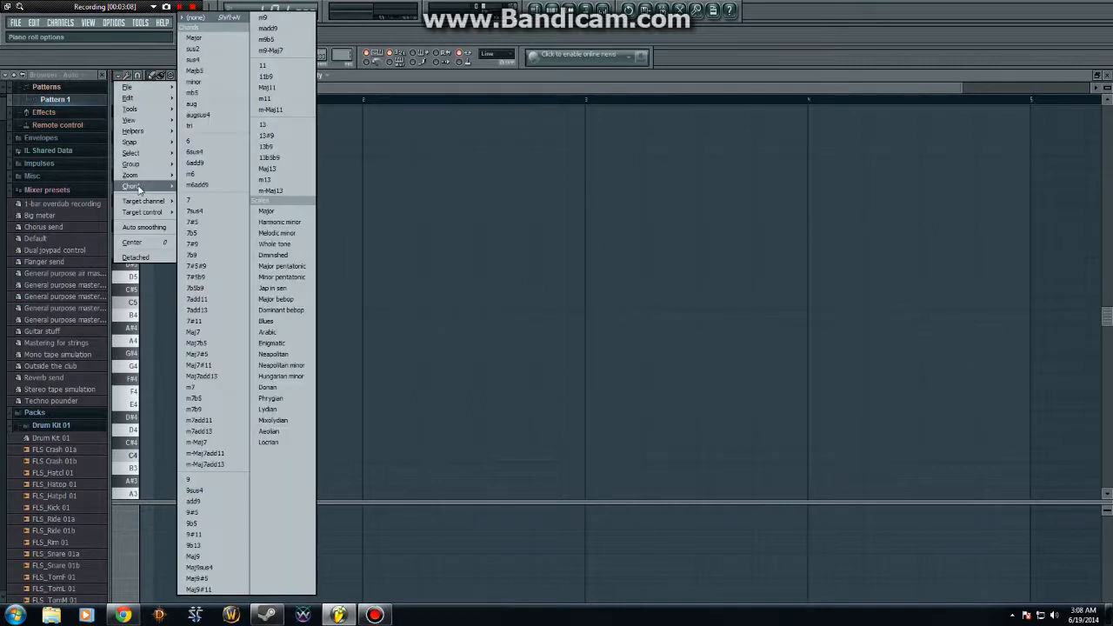
pyautogui.click(209, 40)
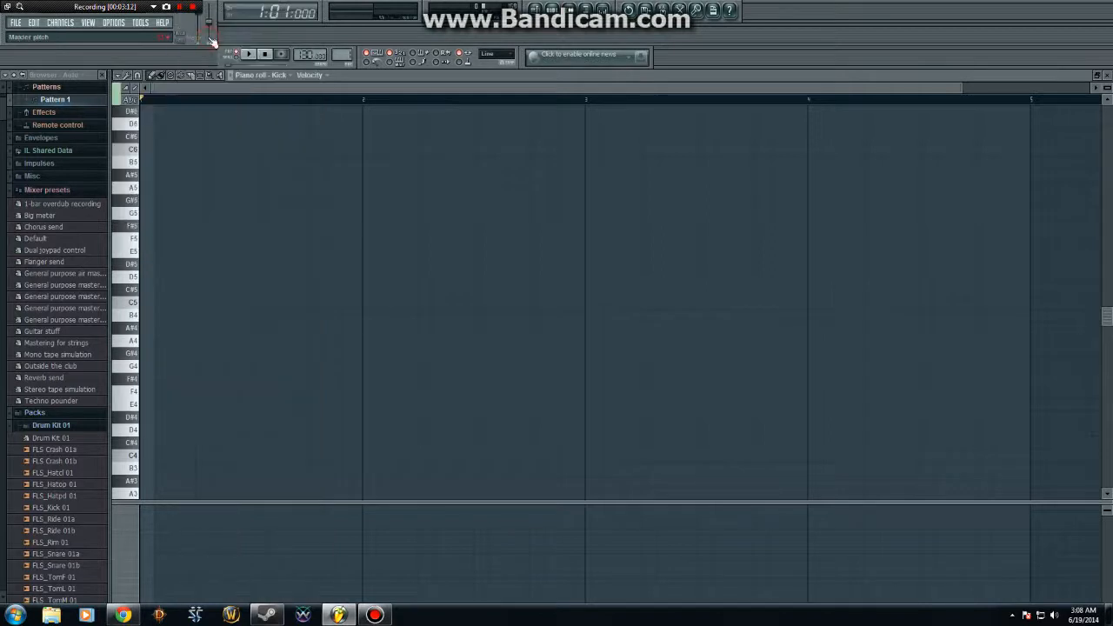
# - Stamp five major chords in sequence across bars 1 and 2, rooted on C5, D5, A5, D#5 and D#5
pyautogui.click(146, 304)
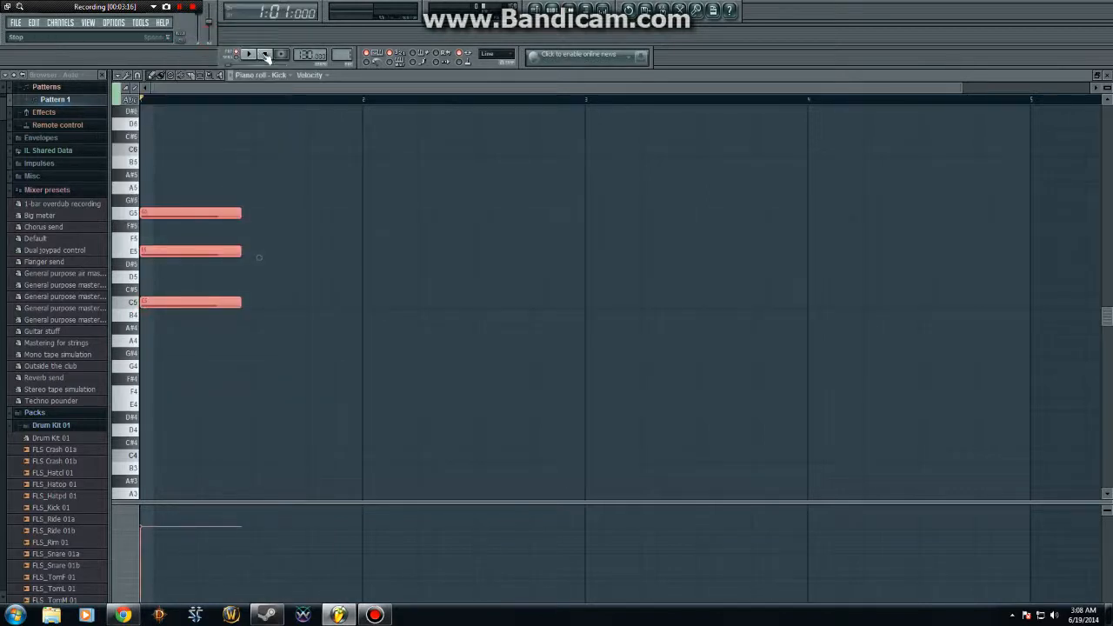
pyautogui.click(254, 276)
pyautogui.click(365, 189)
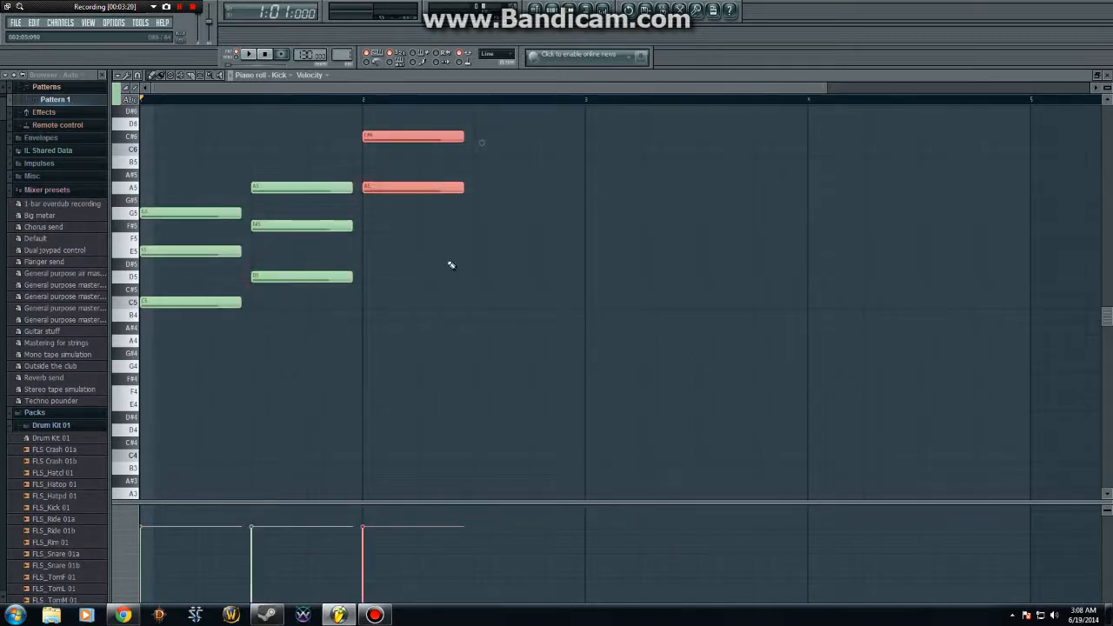
pyautogui.click(462, 263)
pyautogui.click(575, 263)
# - Delete every note of the five stamped chords so the kick's piano roll is empty
pyautogui.scroll(4, 652, 287)
pyautogui.scroll(-3, 654, 285)
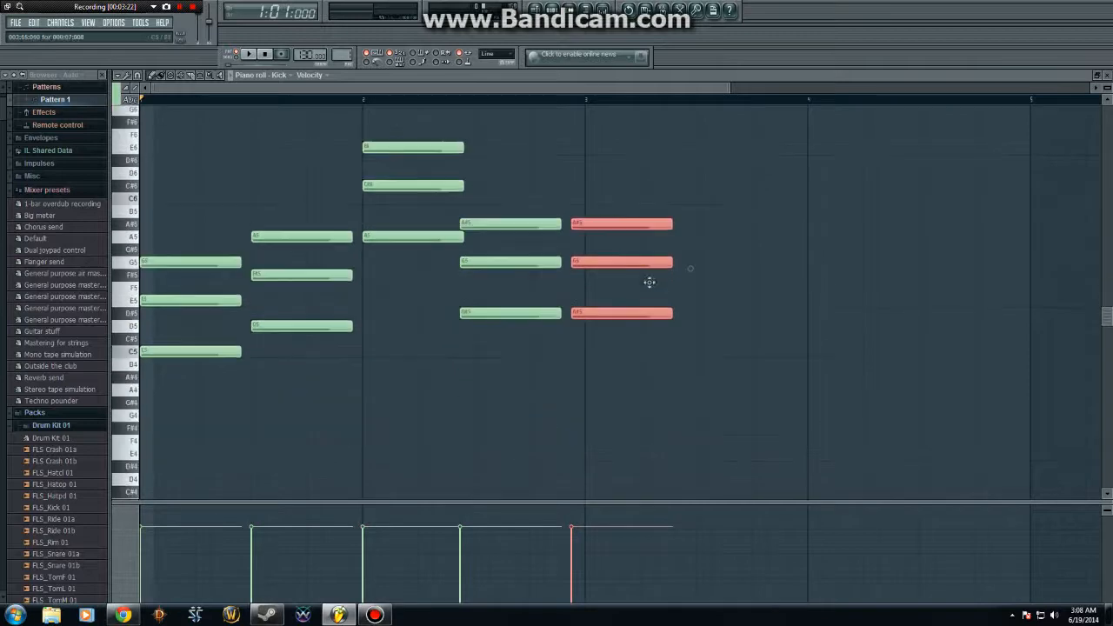
pyautogui.rightClick(635, 264)
pyautogui.rightClick(626, 213)
pyautogui.rightClick(618, 176)
pyautogui.rightClick(513, 264)
pyautogui.rightClick(492, 213)
pyautogui.rightClick(486, 175)
pyautogui.rightClick(446, 138)
pyautogui.scroll(3, 445, 163)
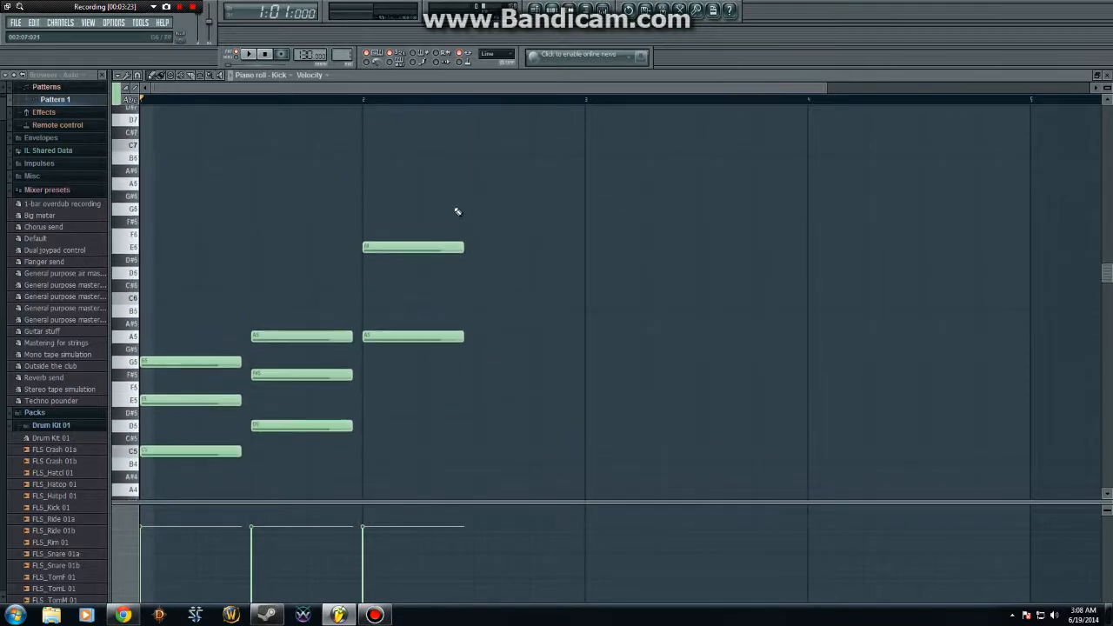
pyautogui.rightClick(432, 251)
pyautogui.rightClick(377, 340)
pyautogui.rightClick(322, 428)
pyautogui.rightClick(300, 379)
pyautogui.rightClick(278, 340)
pyautogui.rightClick(229, 366)
pyautogui.rightClick(223, 404)
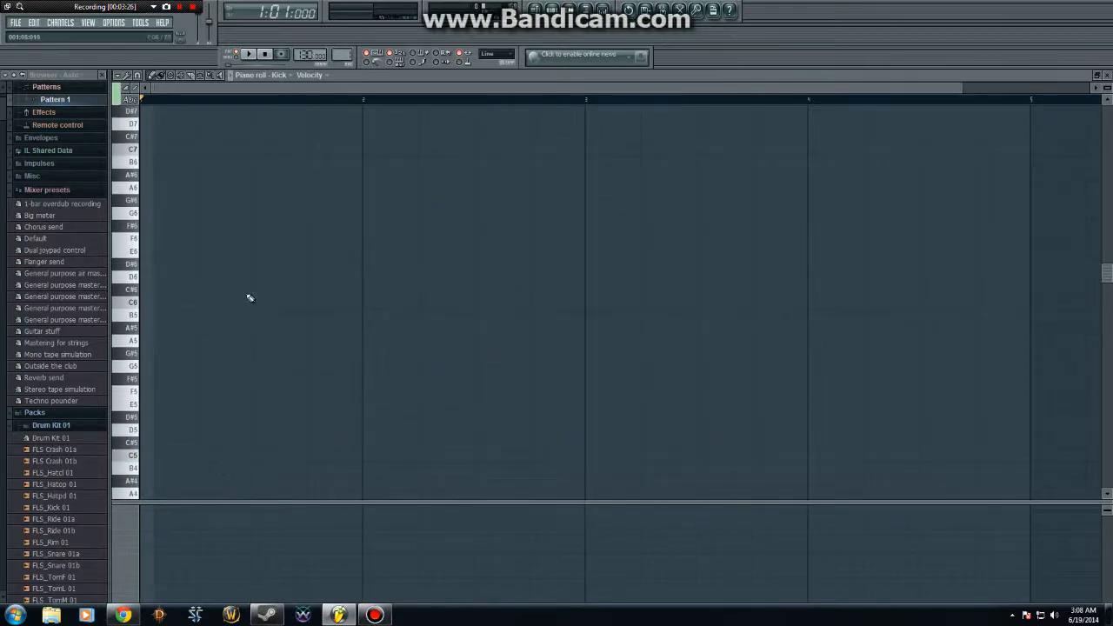
pyautogui.scroll(-3, 239, 298)
pyautogui.click(118, 78)
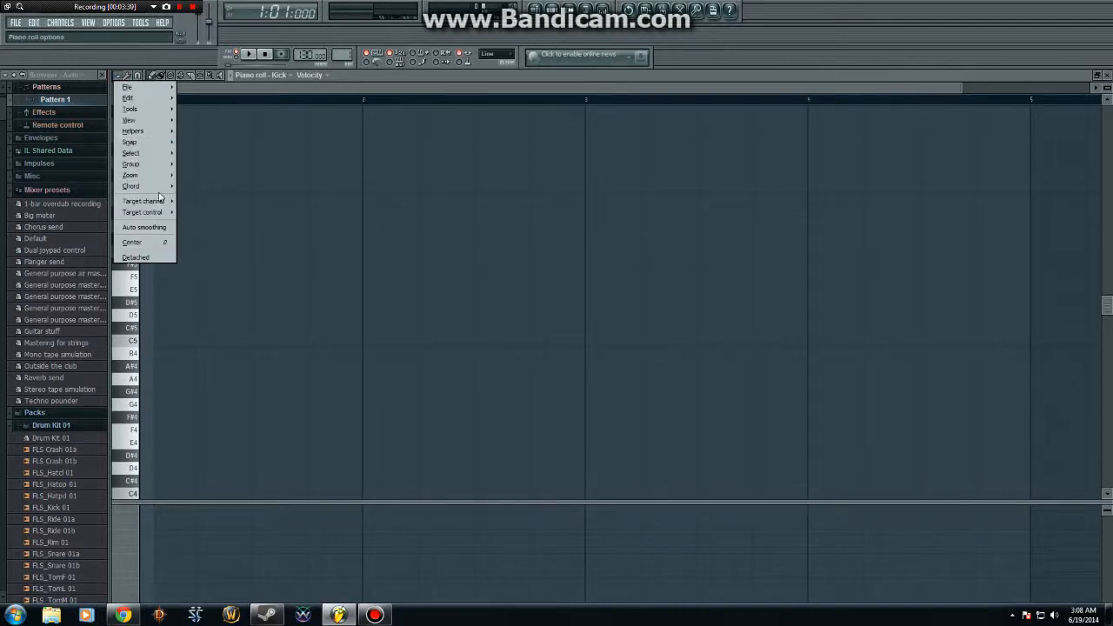
pyautogui.moveTo(155, 188)
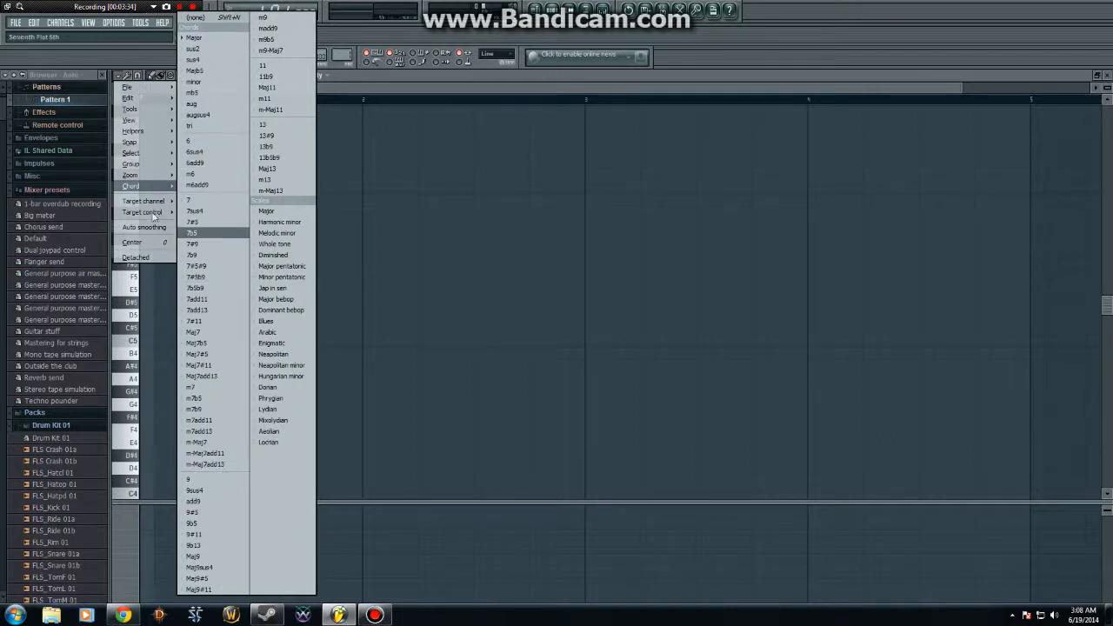
pyautogui.click(491, 94)
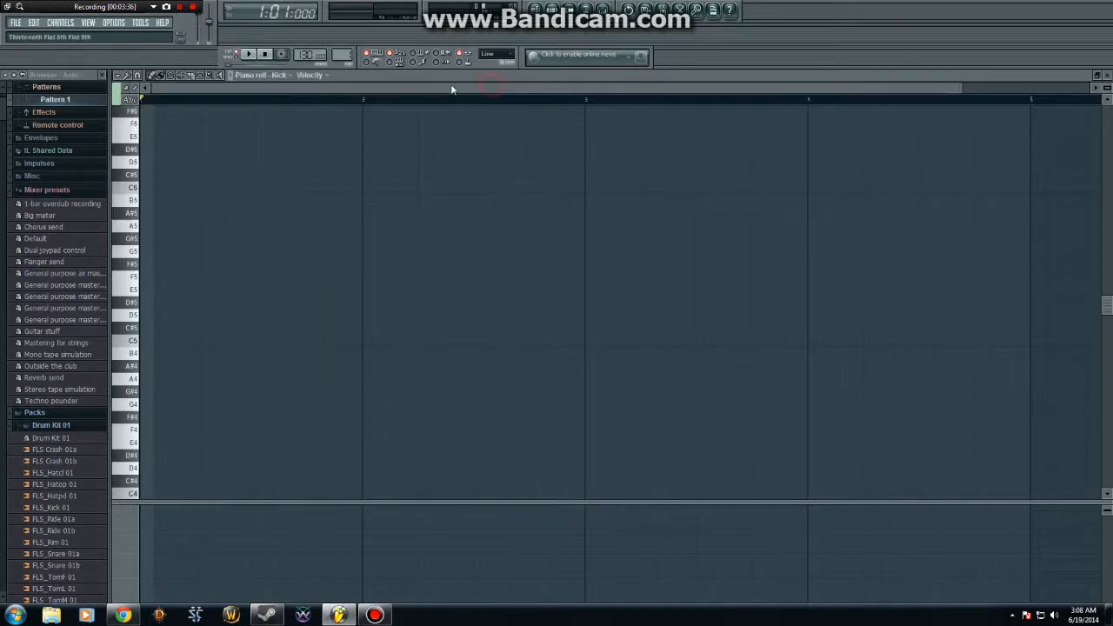
# - Bring up the step sequencer, switch to pattern 2 and insert a Sytrus channel above the Hat channel
pyautogui.click(552, 10)
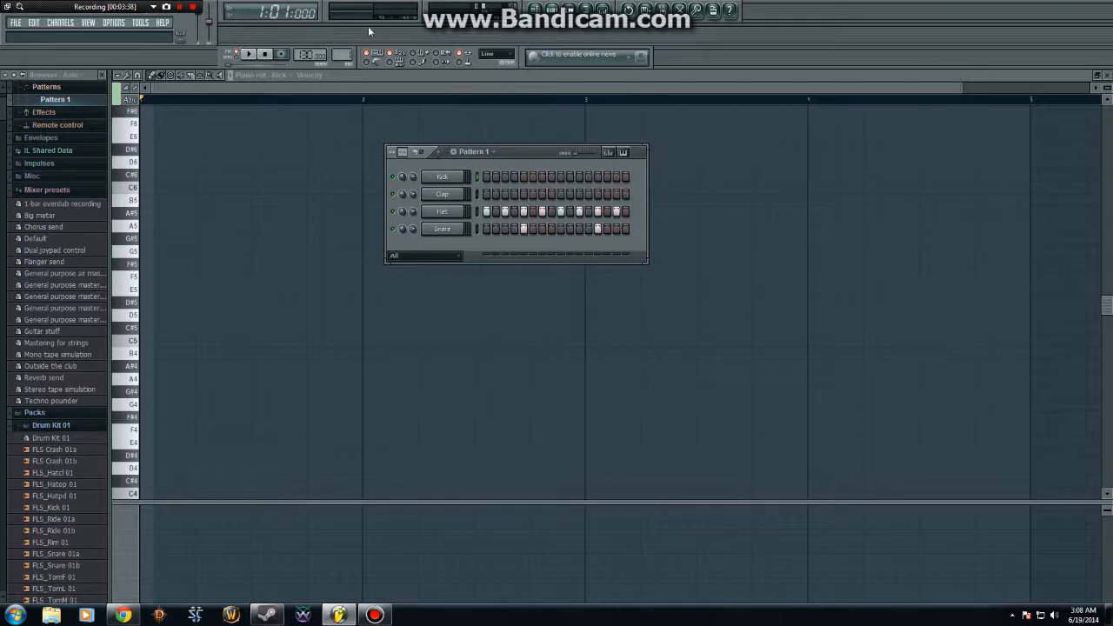
pyautogui.rightClick(461, 211)
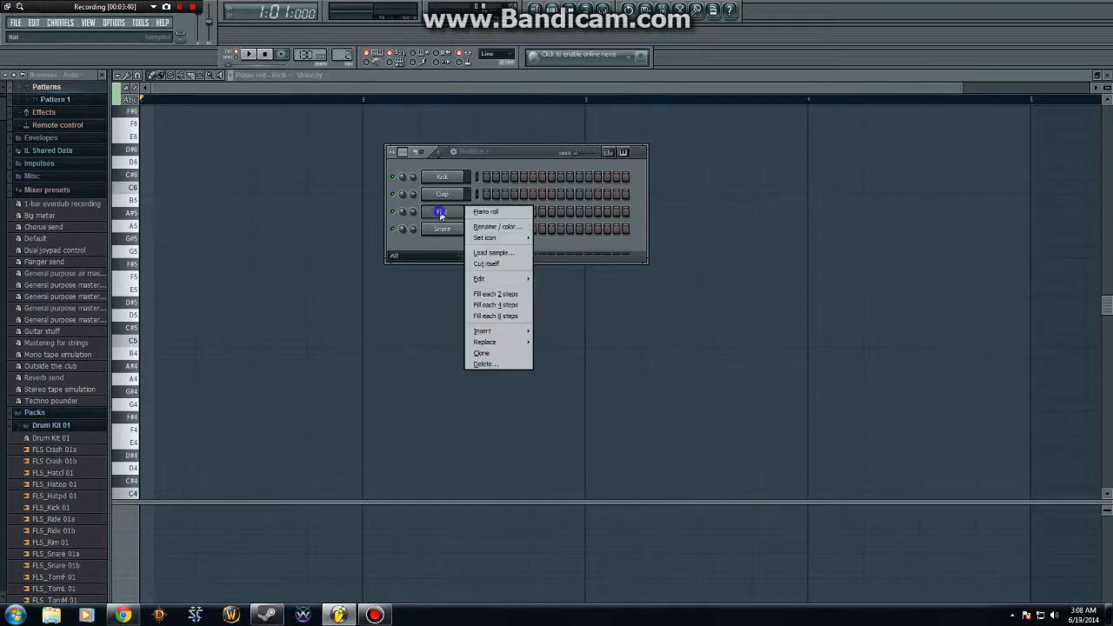
pyautogui.moveTo(513, 331)
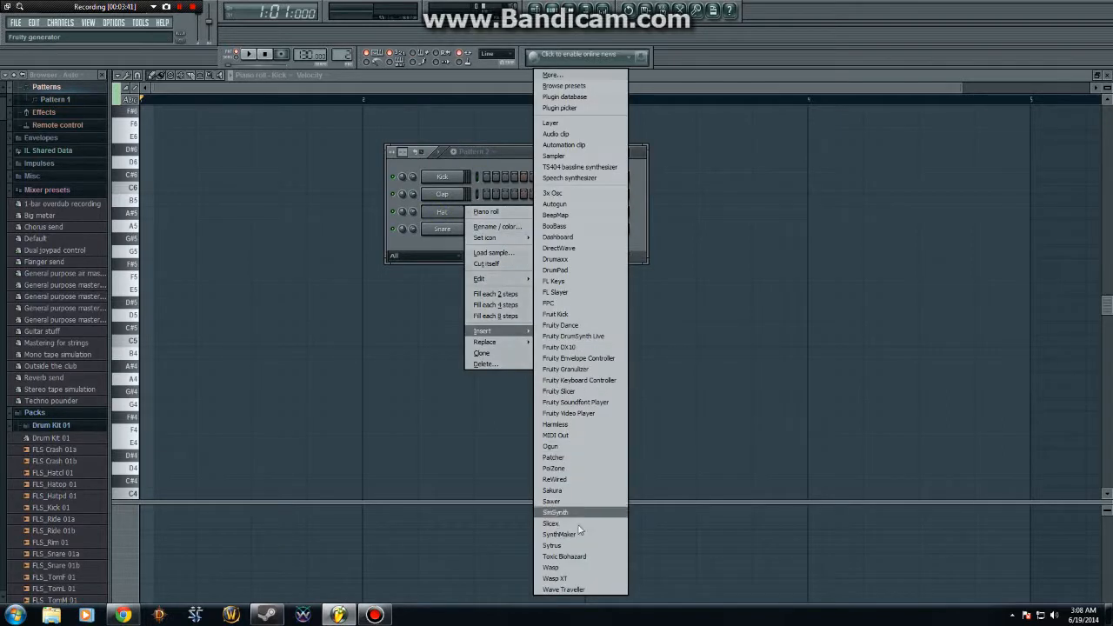
pyautogui.click(576, 546)
# - Load the Acid preset in Sytrus and open that channel's piano roll
pyautogui.click(212, 235)
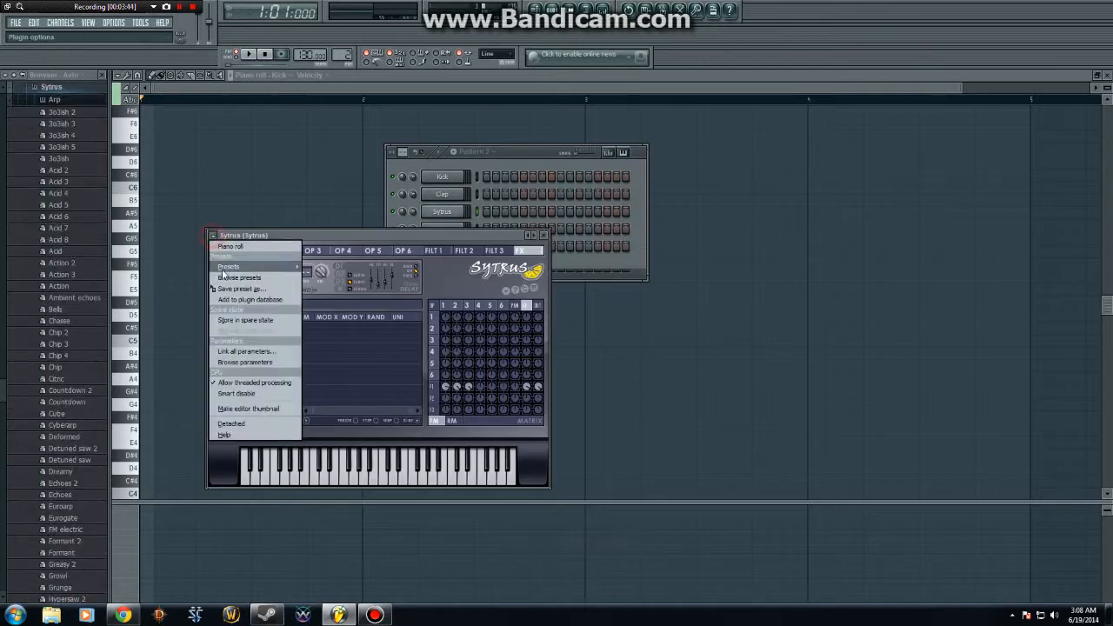
pyautogui.moveTo(223, 269)
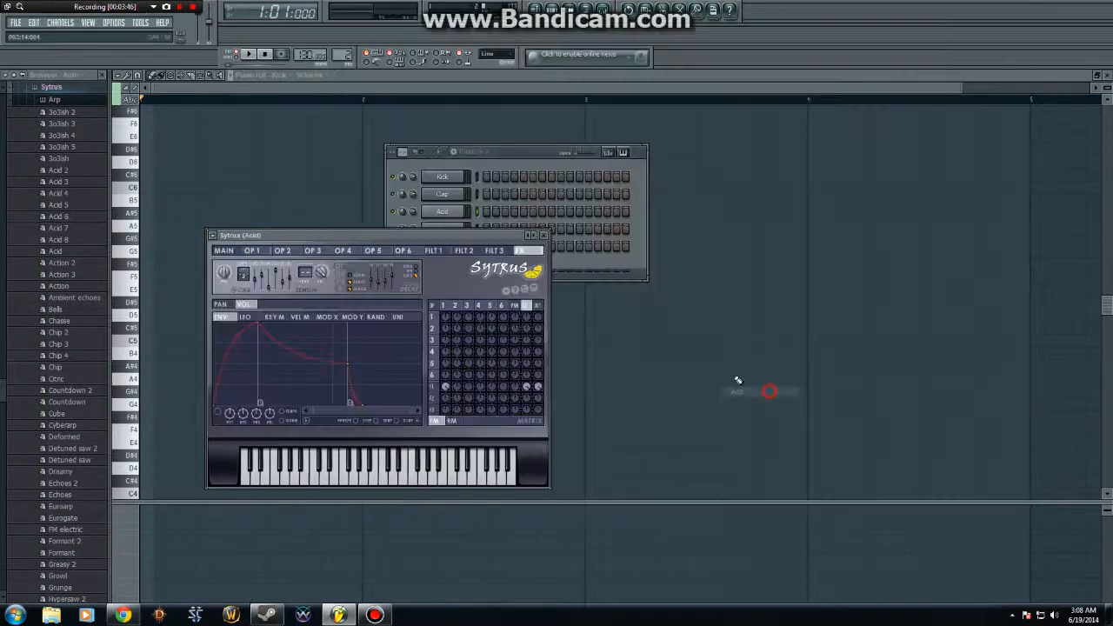
pyautogui.click(737, 391)
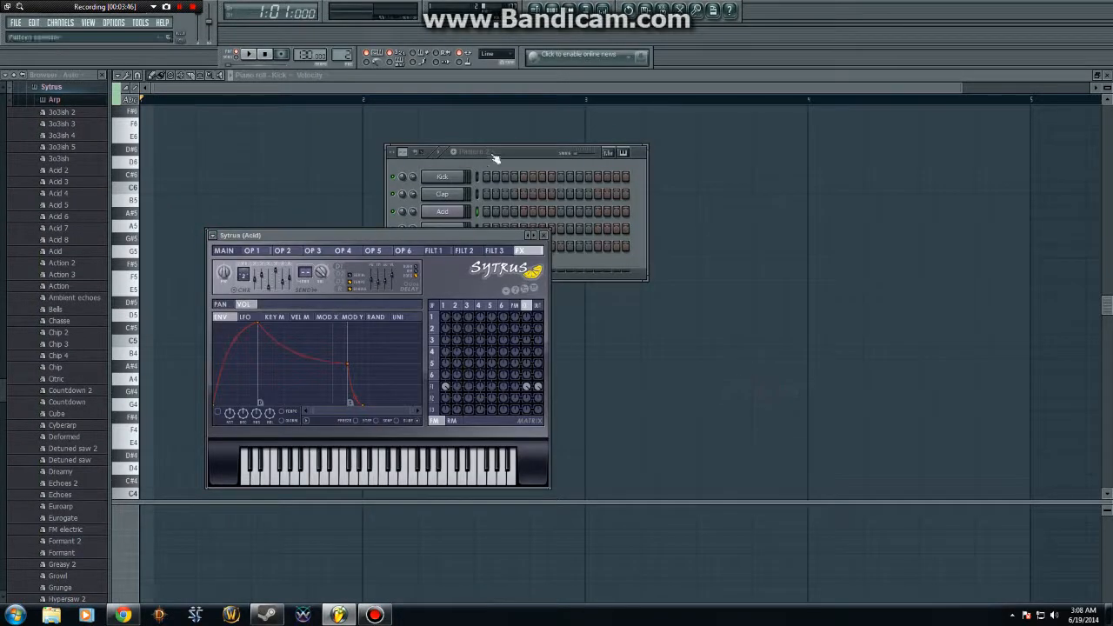
pyautogui.rightClick(465, 210)
pyautogui.click(487, 216)
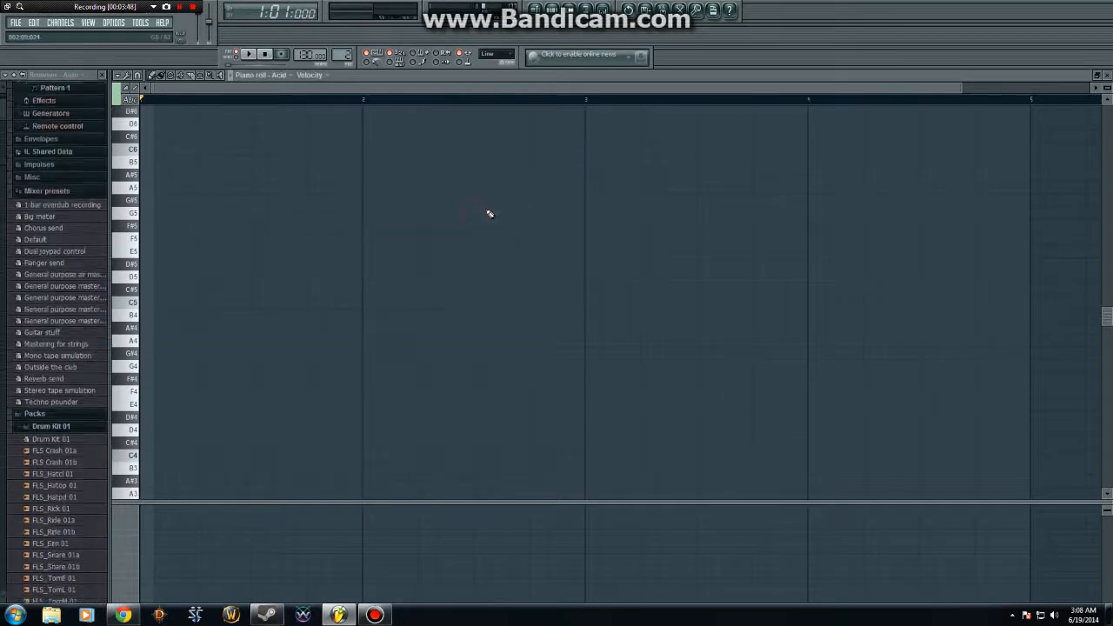
# - Set the chord stamp to the Phrygian scale and stamp it on C5 at the start of bar 1
pyautogui.click(120, 75)
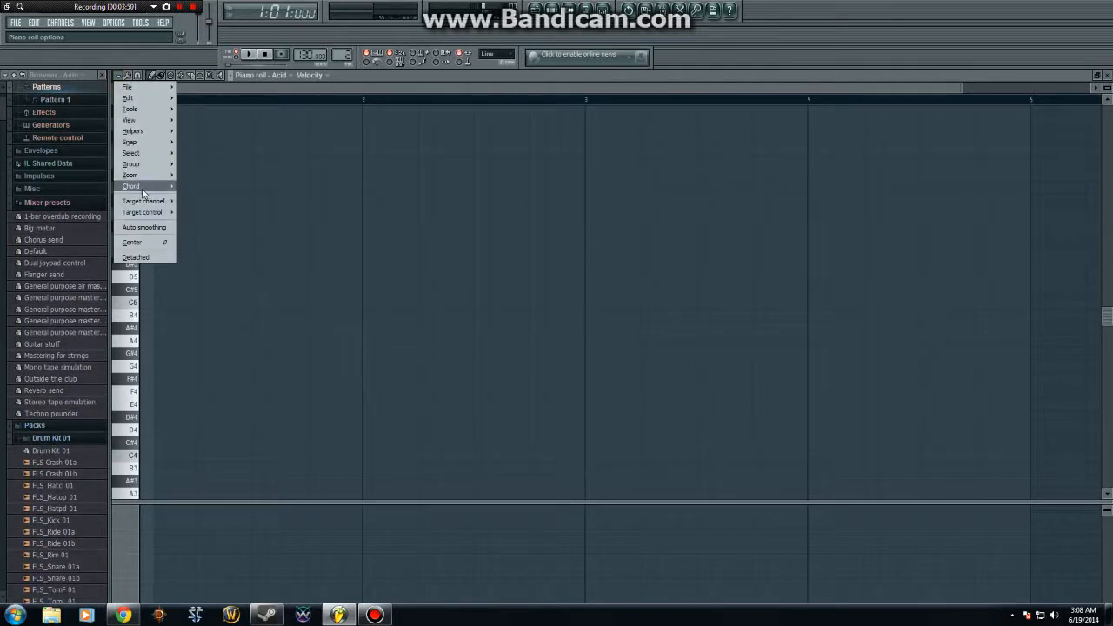
pyautogui.moveTo(144, 193)
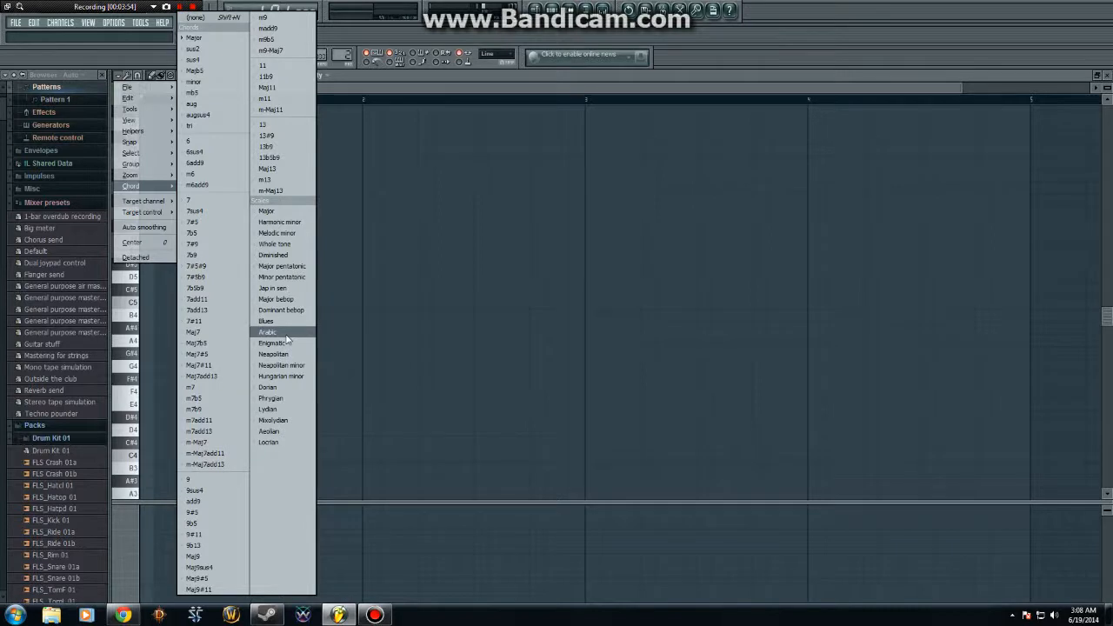
pyautogui.click(280, 398)
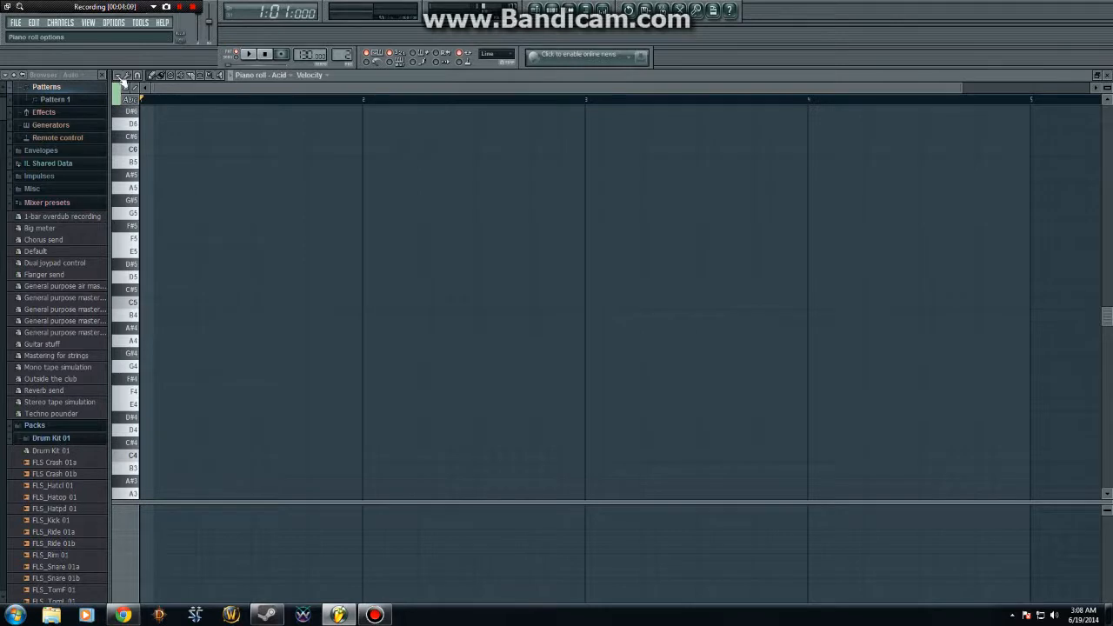
pyautogui.click(121, 77)
pyautogui.moveTo(145, 190)
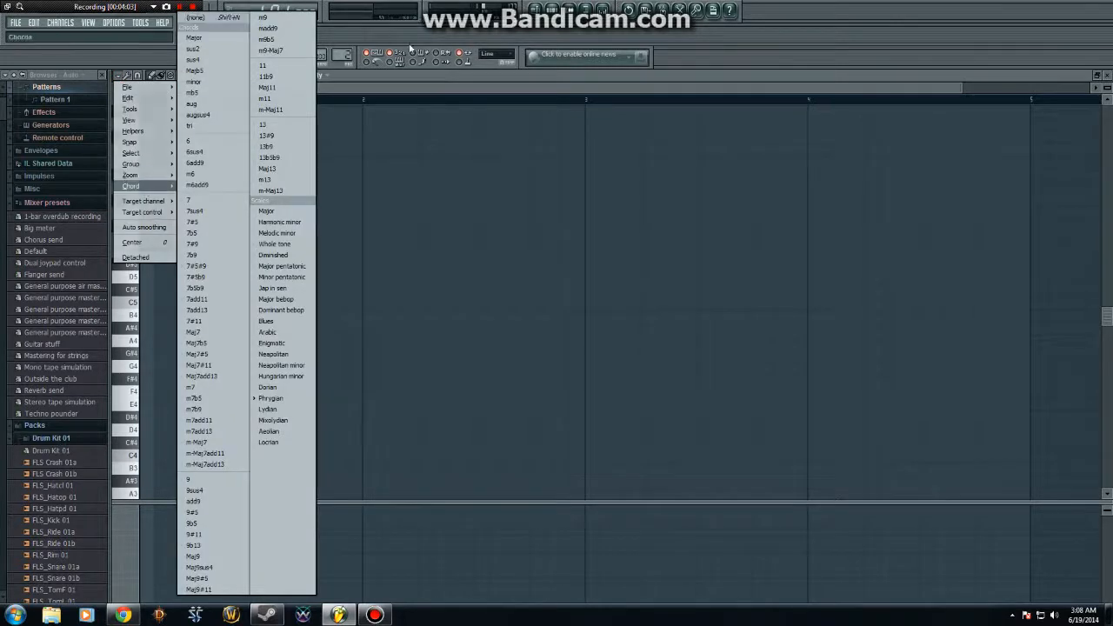
pyautogui.click(394, 89)
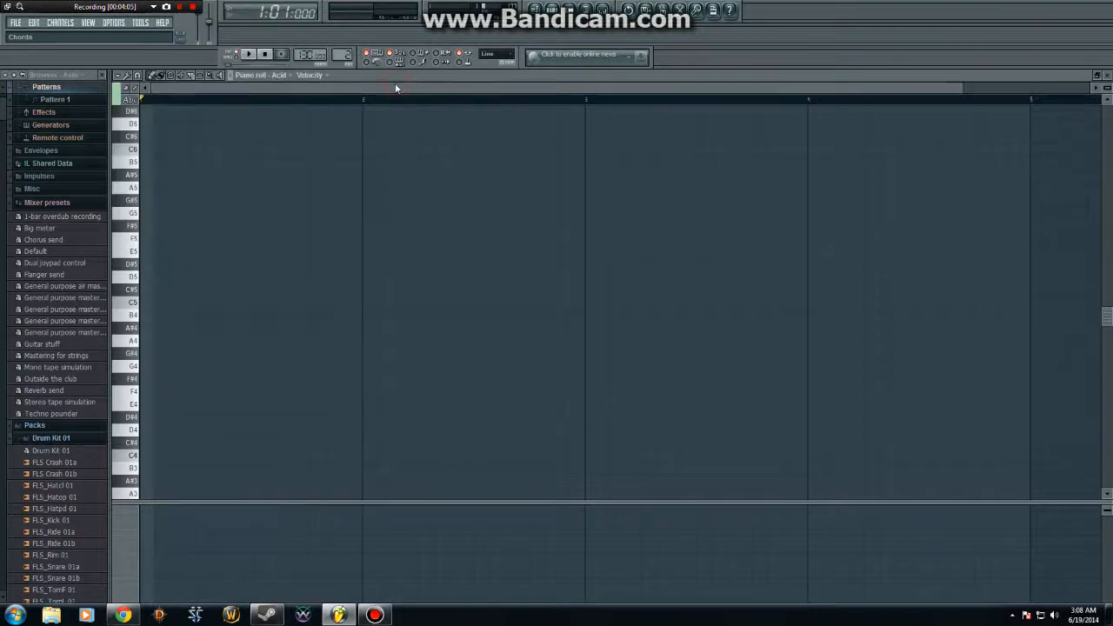
pyautogui.click(144, 301)
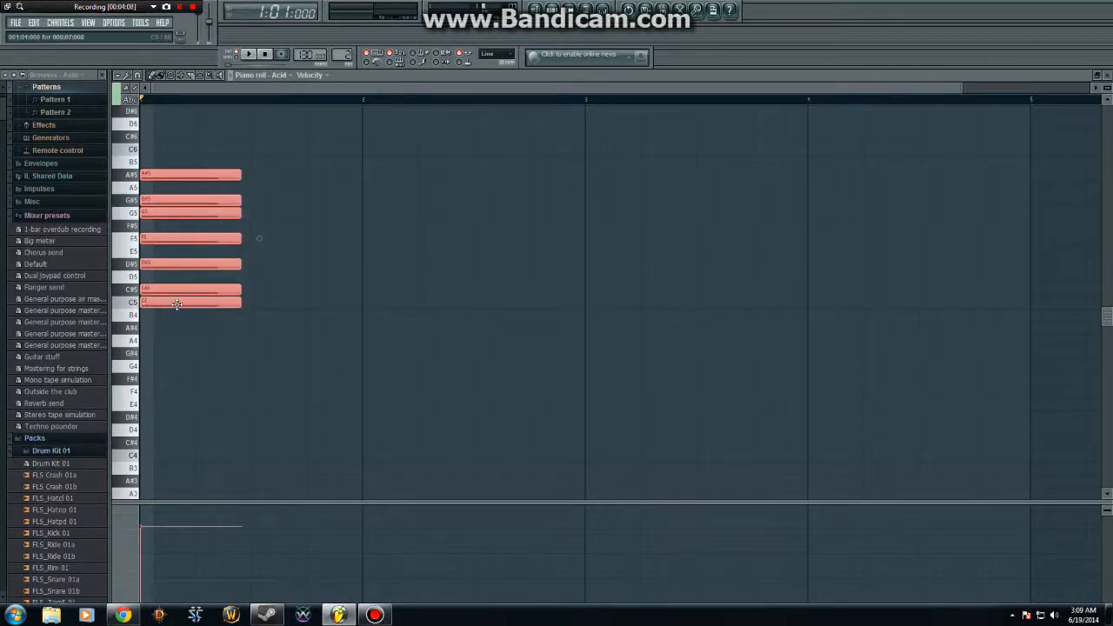
# - Turn off the chord stamp and draw a C5 note at step 13 of bar 1, shortened to 8 ticks
pyautogui.click(120, 76)
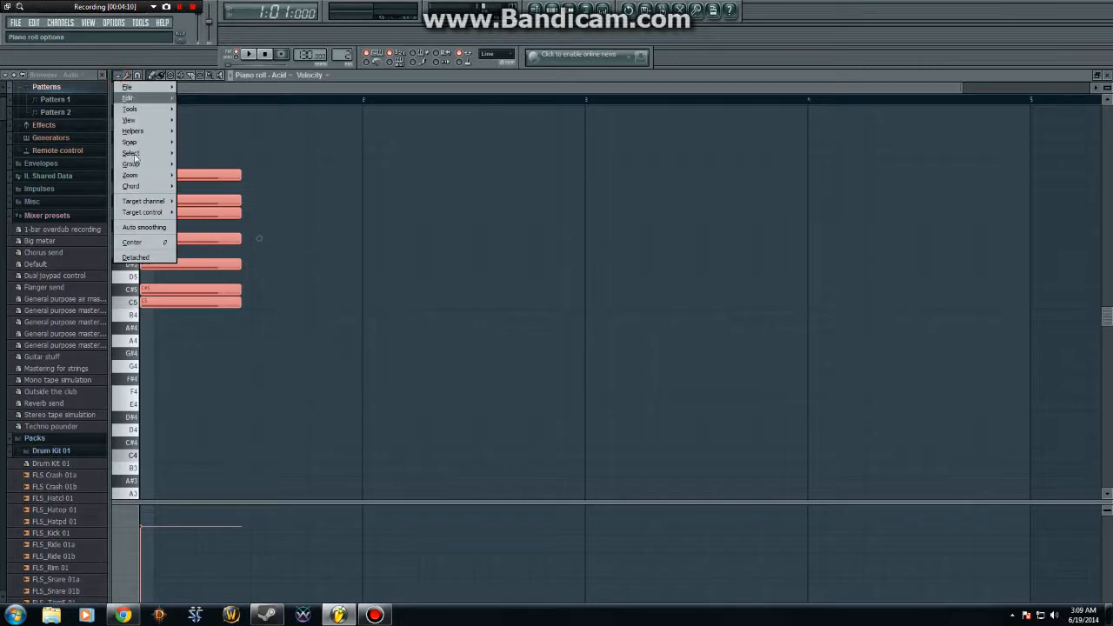
pyautogui.click(285, 82)
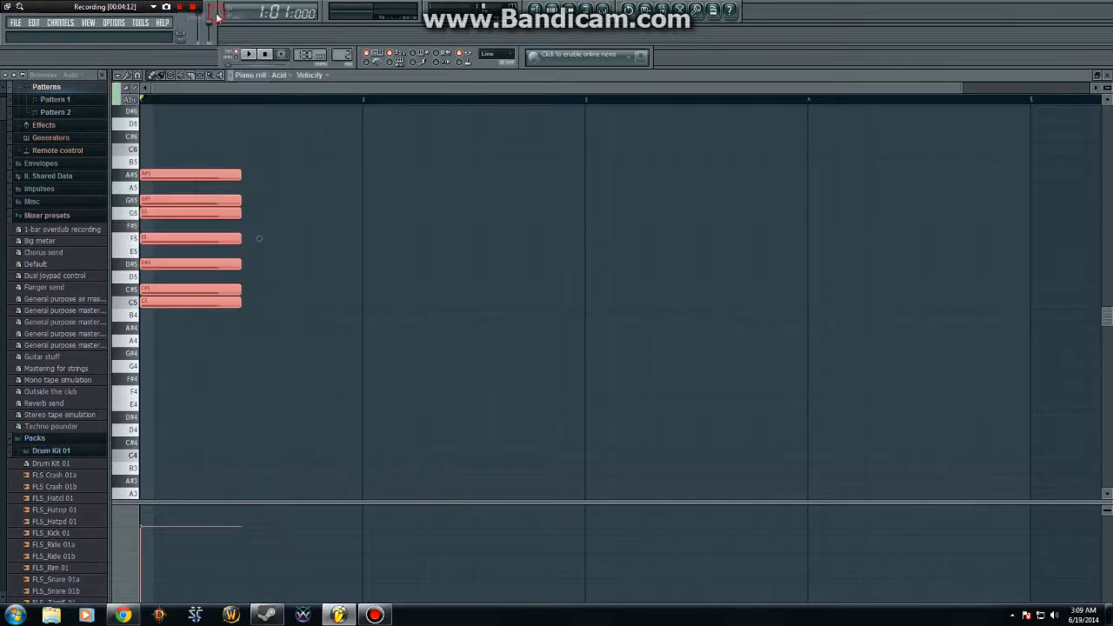
pyautogui.click(313, 304)
pyautogui.moveTo(407, 302); pyautogui.dragTo(315, 301)
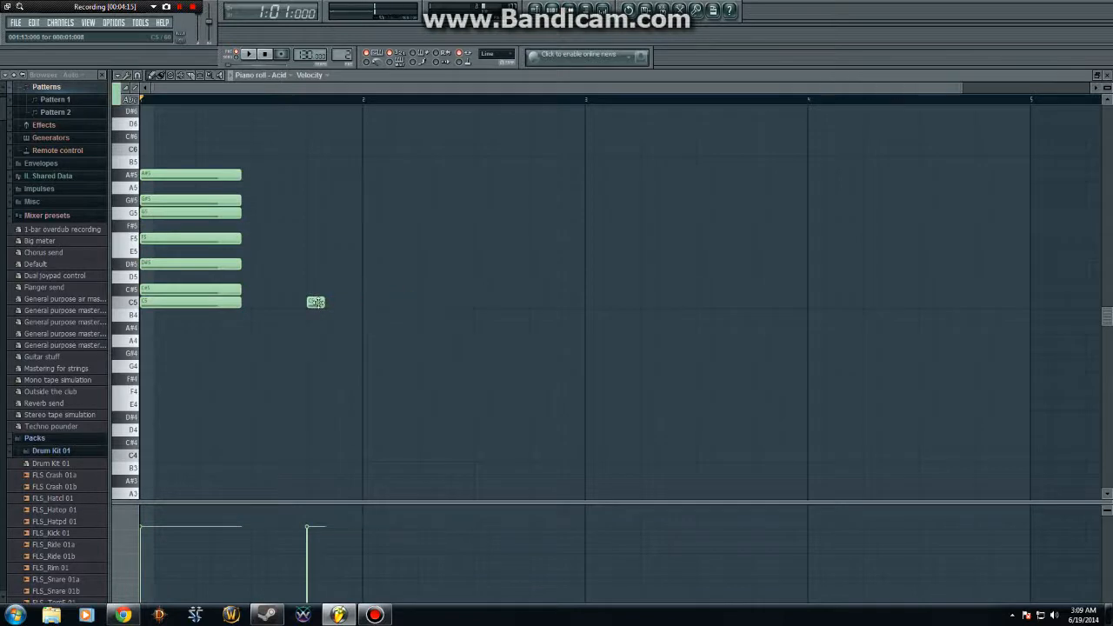
# - Continue the run up the stamped scale with short notes one step apart: C#5, D#5, F5, G5, G#5 and A#5
pyautogui.click(322, 290)
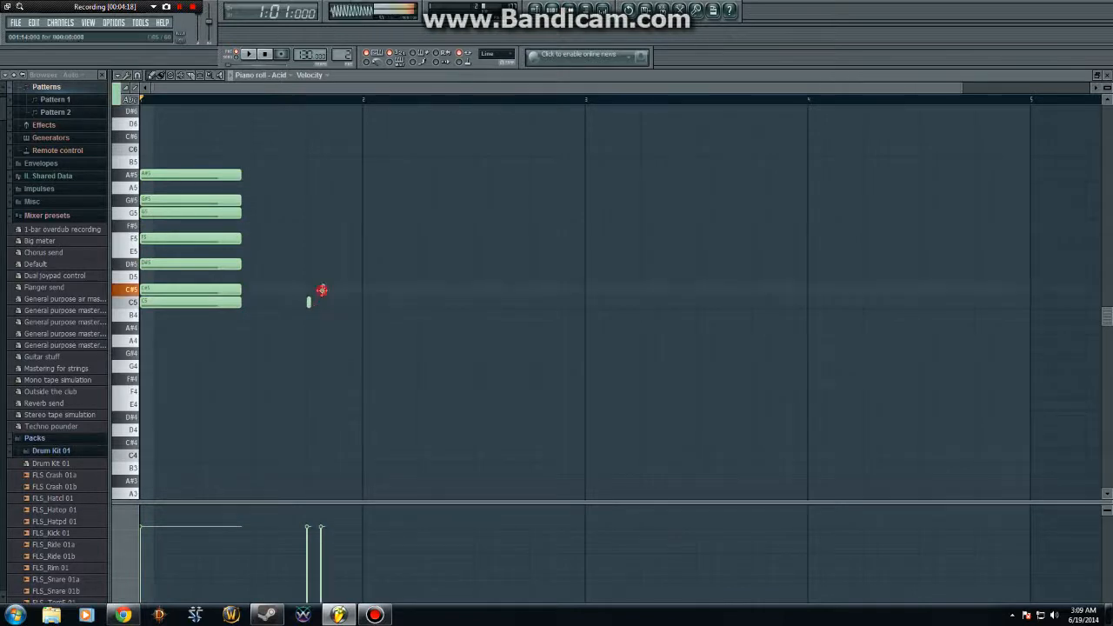
pyautogui.click(338, 263)
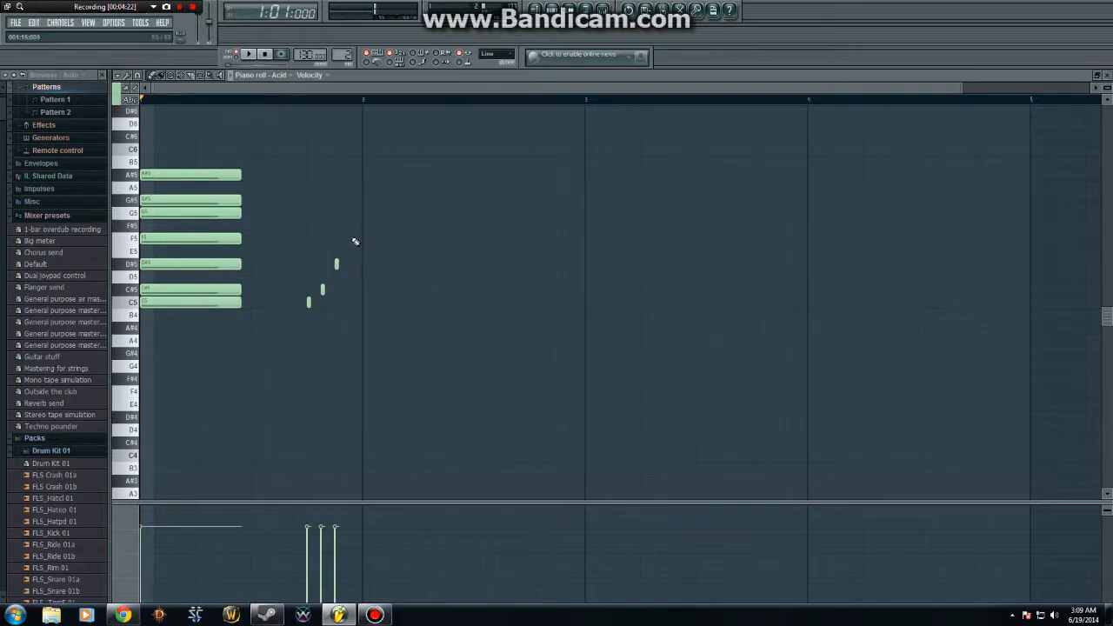
pyautogui.click(350, 238)
pyautogui.click(364, 213)
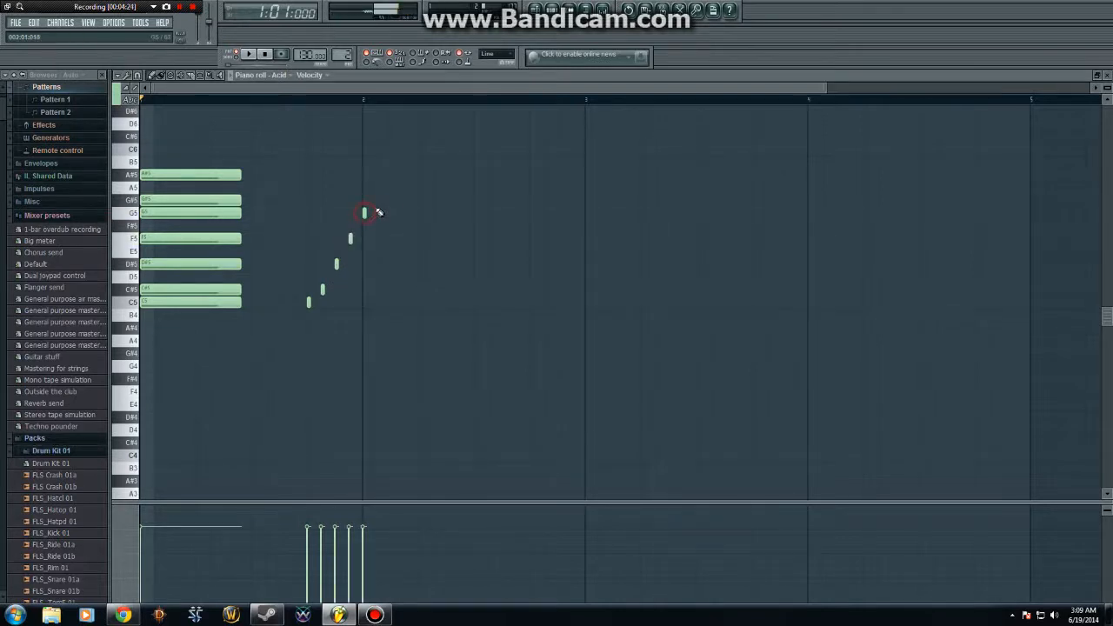
pyautogui.click(378, 200)
pyautogui.click(392, 175)
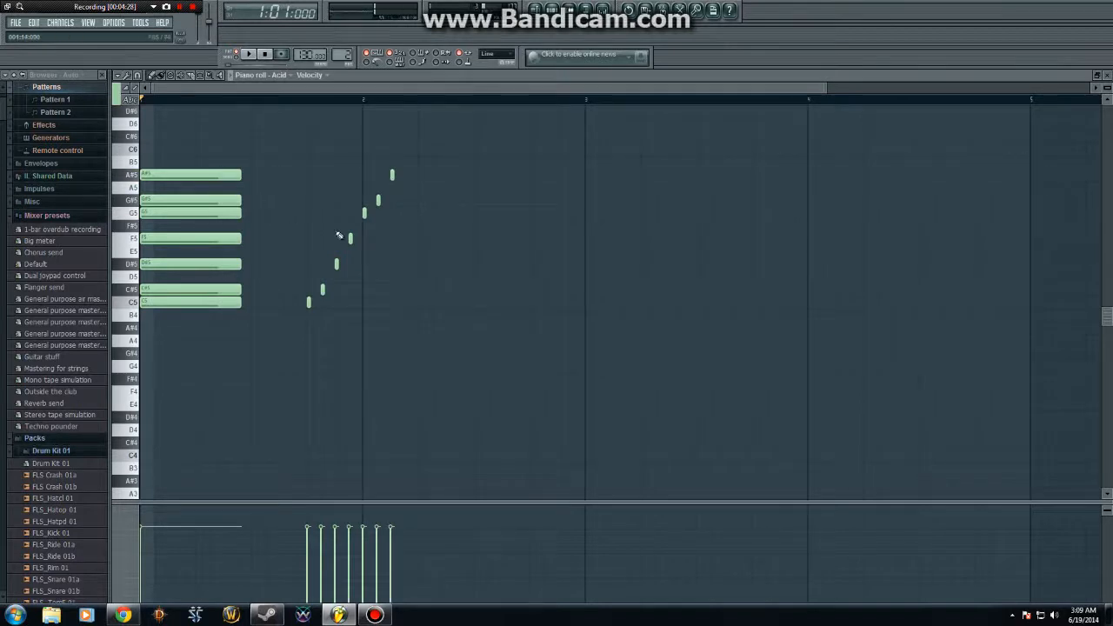
# - Delete the long stamped Phrygian scale notes at the start of bar 1 and play back the short ascending run
pyautogui.moveTo(201, 174); pyautogui.dragTo(191, 352)
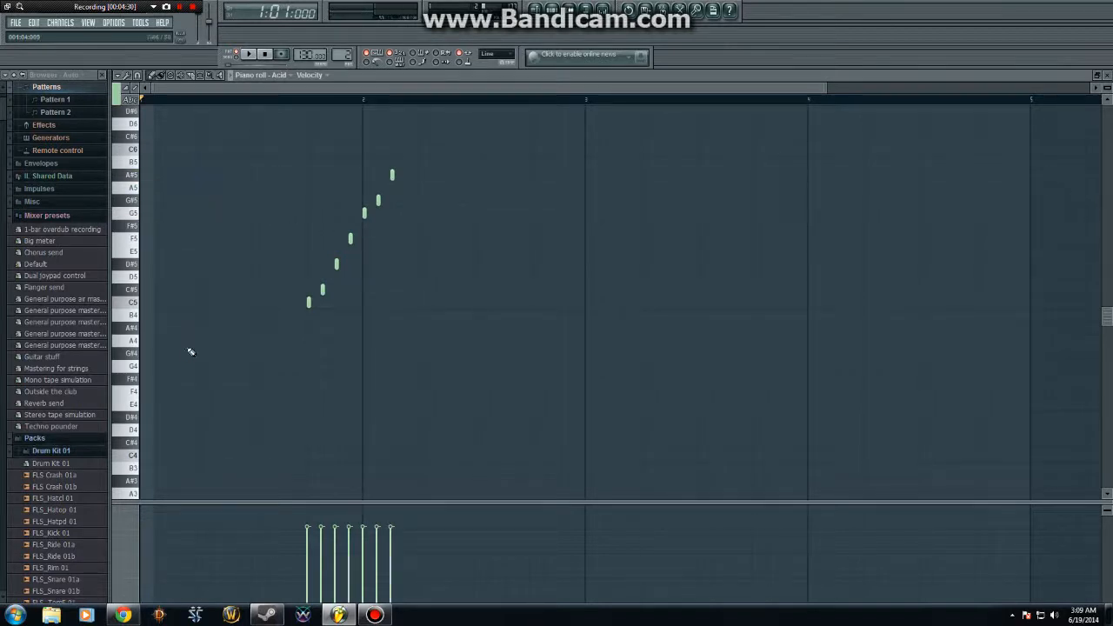
pyautogui.click(248, 55)
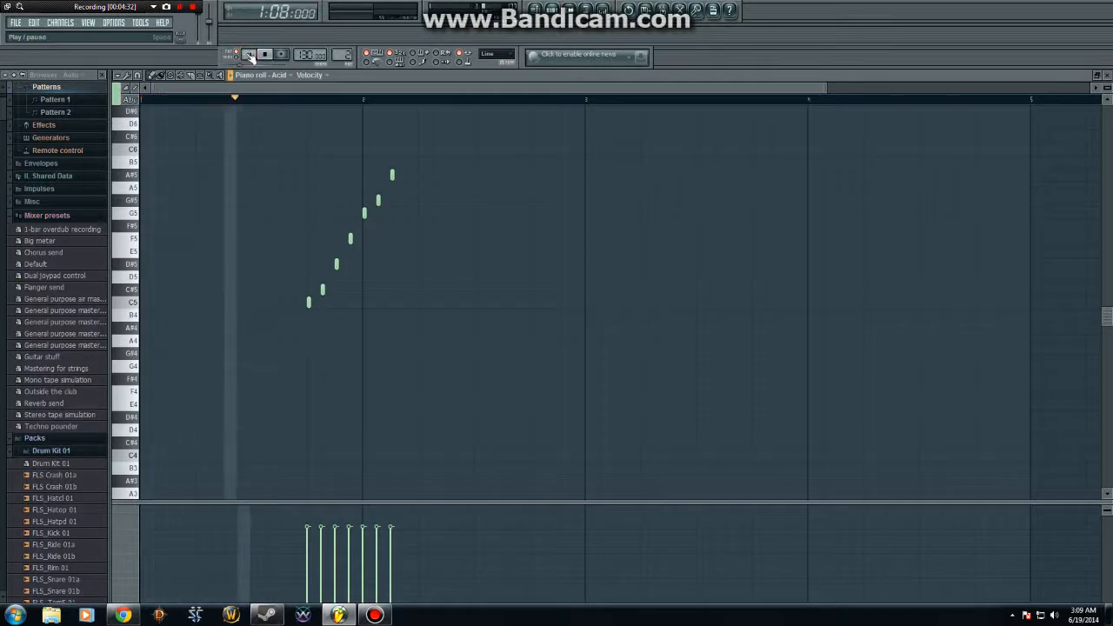
pyautogui.click(248, 55)
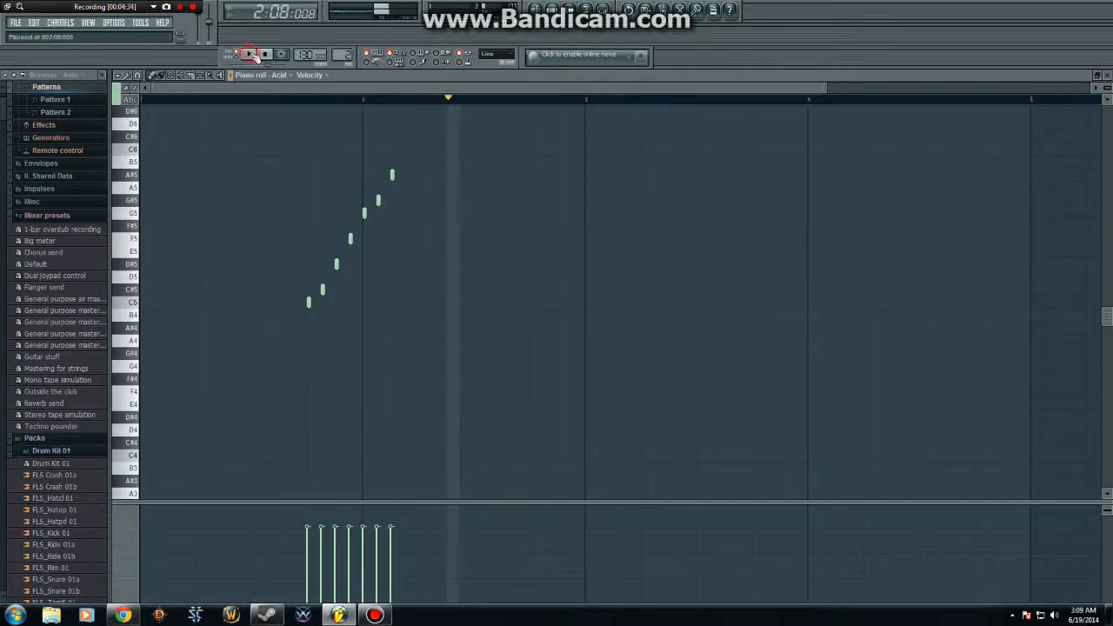
# - Draw short notes on steps 1 to 7 of bar 1: C5, C#5, D#5, C#5, D#5, F5 and D#5
pyautogui.click(144, 304)
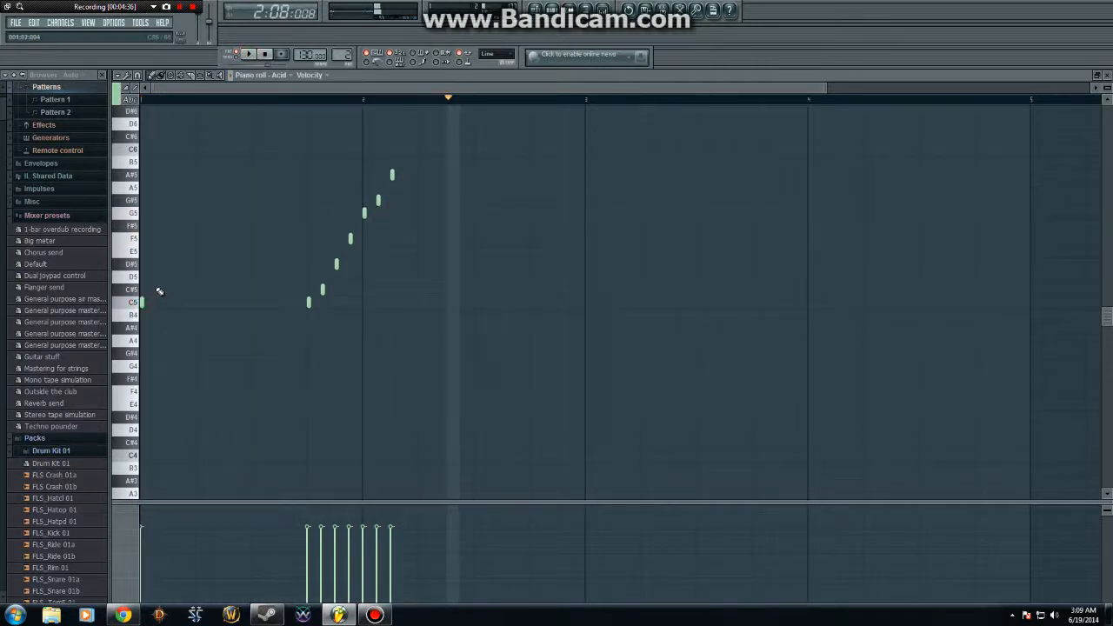
pyautogui.click(157, 289)
pyautogui.click(170, 264)
pyautogui.click(183, 290)
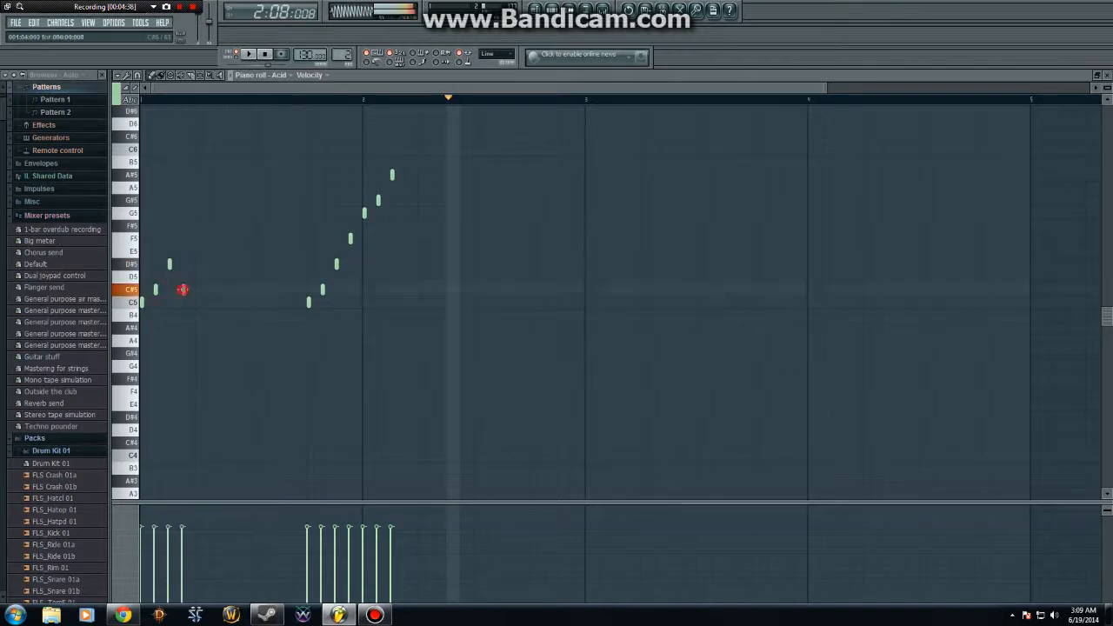
pyautogui.click(197, 263)
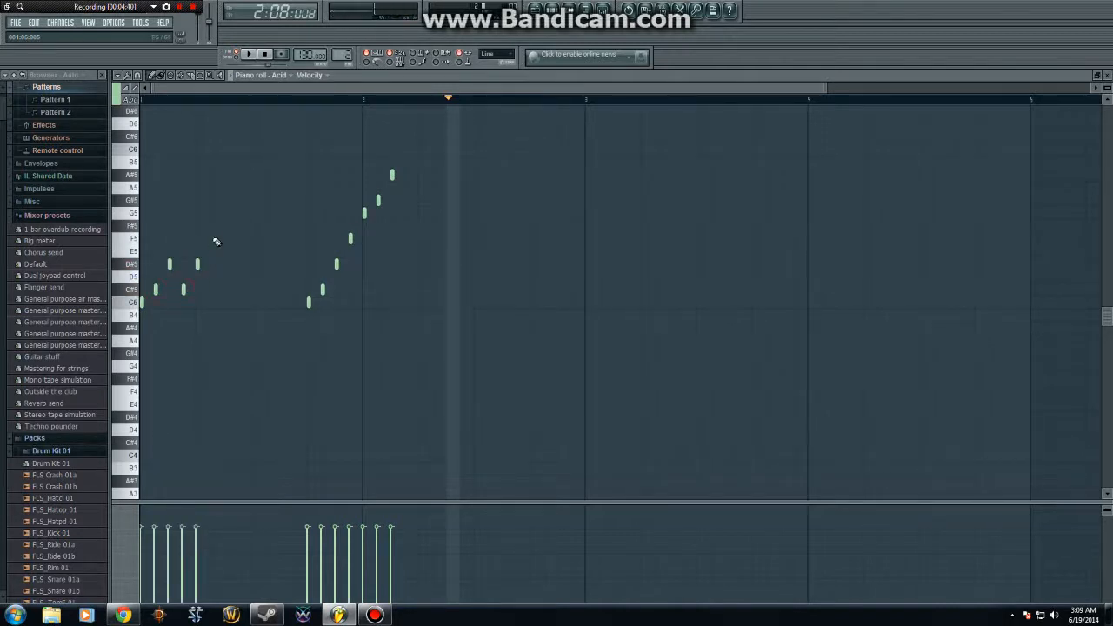
pyautogui.click(211, 238)
pyautogui.click(225, 264)
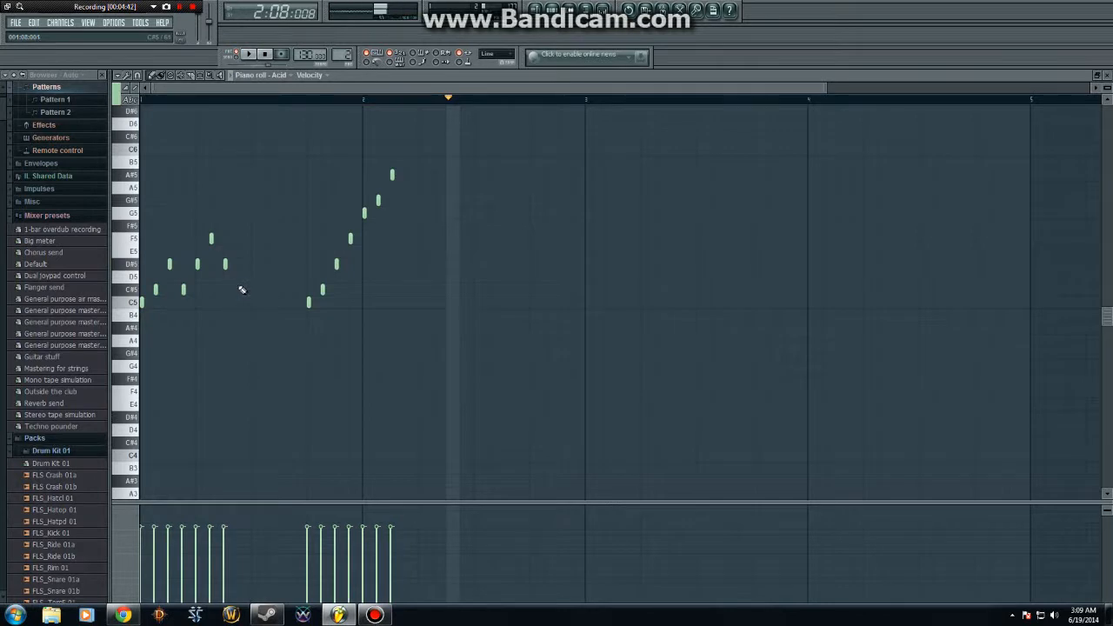
# - Extend the melody with short notes on steps 8 to 14: C#5, D#5, F5, G5, F5, G#5 and F5
pyautogui.click(239, 289)
pyautogui.click(253, 263)
pyautogui.click(267, 238)
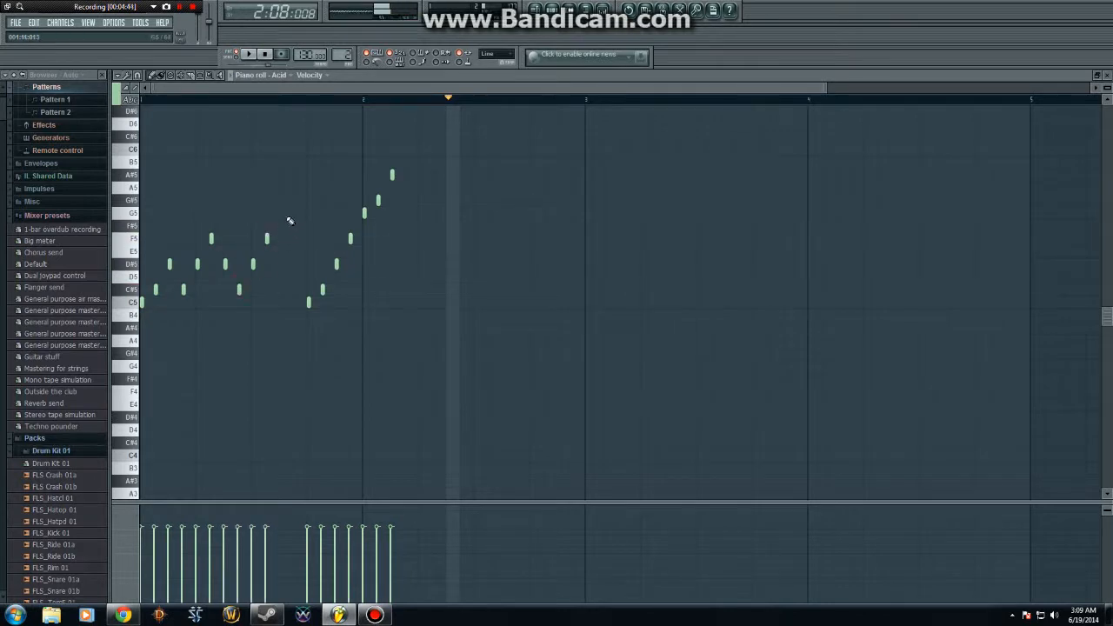
pyautogui.click(280, 212)
pyautogui.click(294, 238)
pyautogui.click(309, 201)
pyautogui.click(323, 238)
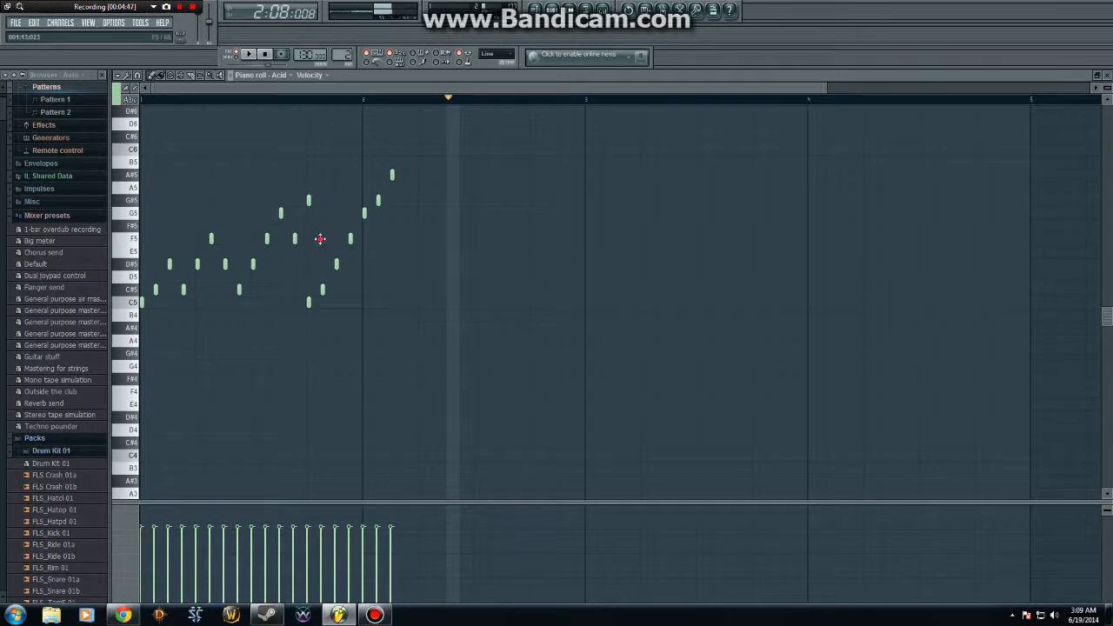
# - Delete all notes of the earlier ascending run from C5 to A#5, keeping only the new melody
pyautogui.rightClick(309, 302)
pyautogui.rightClick(322, 288)
pyautogui.rightClick(336, 264)
pyautogui.rightClick(350, 238)
pyautogui.rightClick(378, 201)
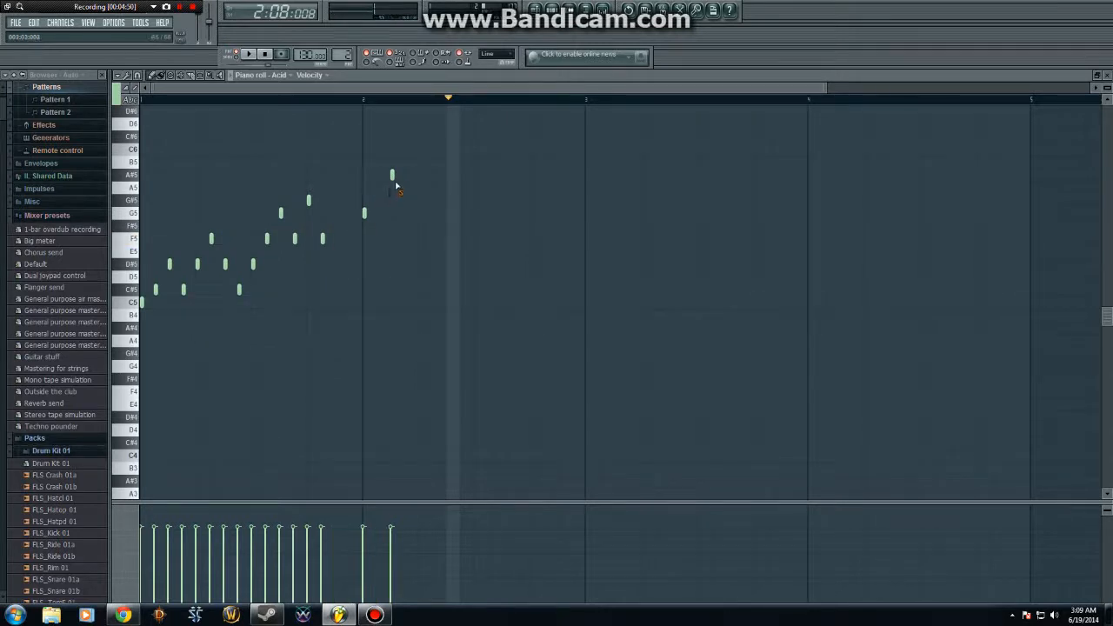
pyautogui.rightClick(365, 214)
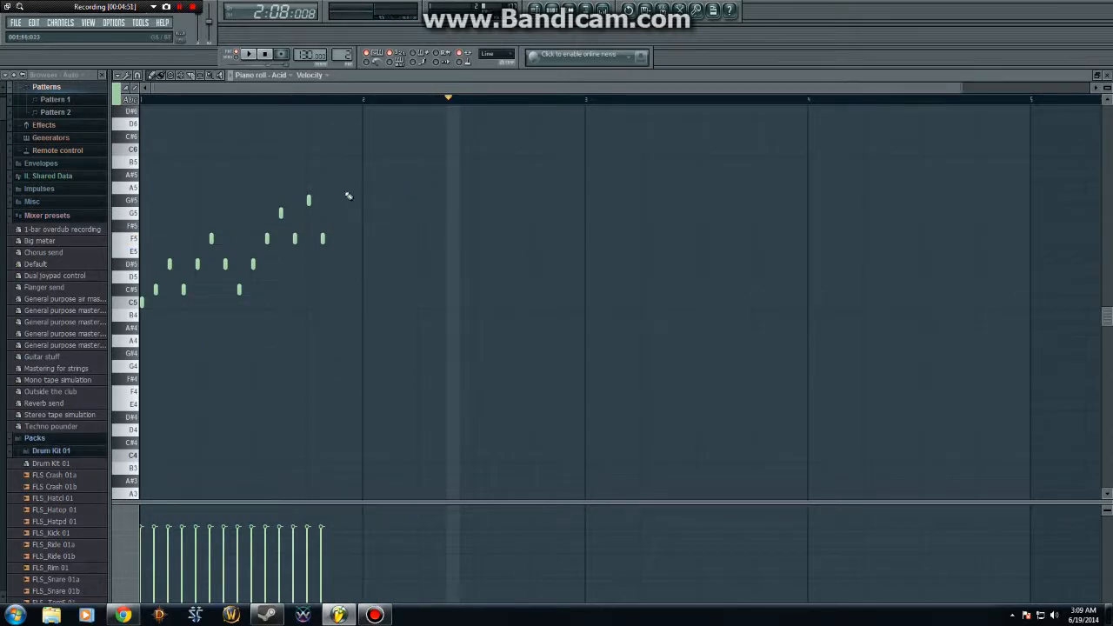
# - Play the new Acid melody from the start of the pattern
pyautogui.click(343, 88)
pyautogui.click(266, 54)
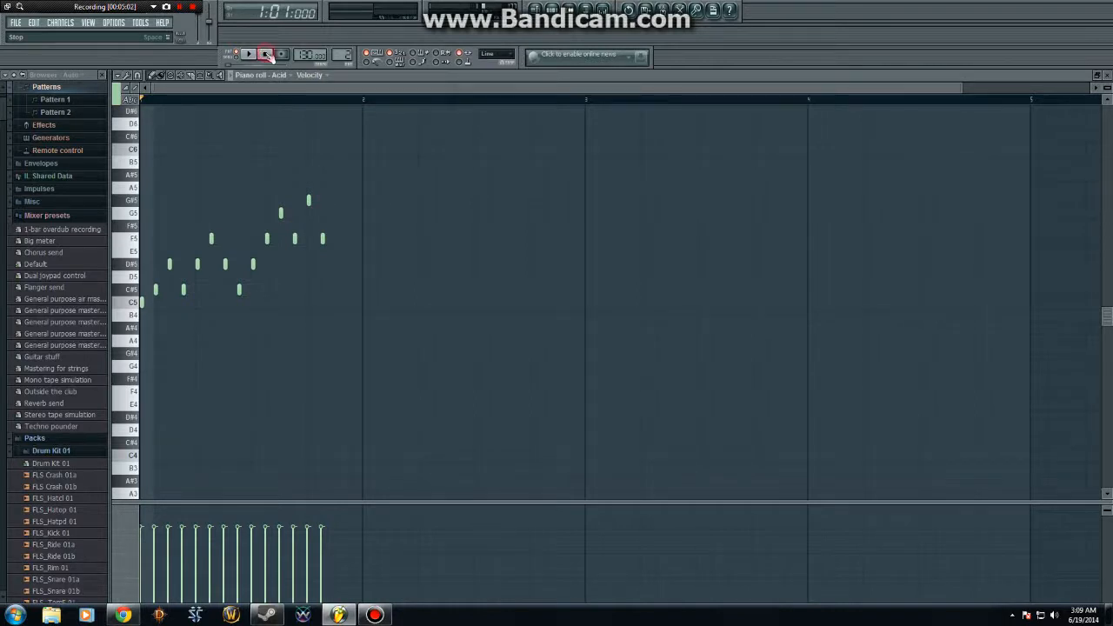
pyautogui.click(250, 54)
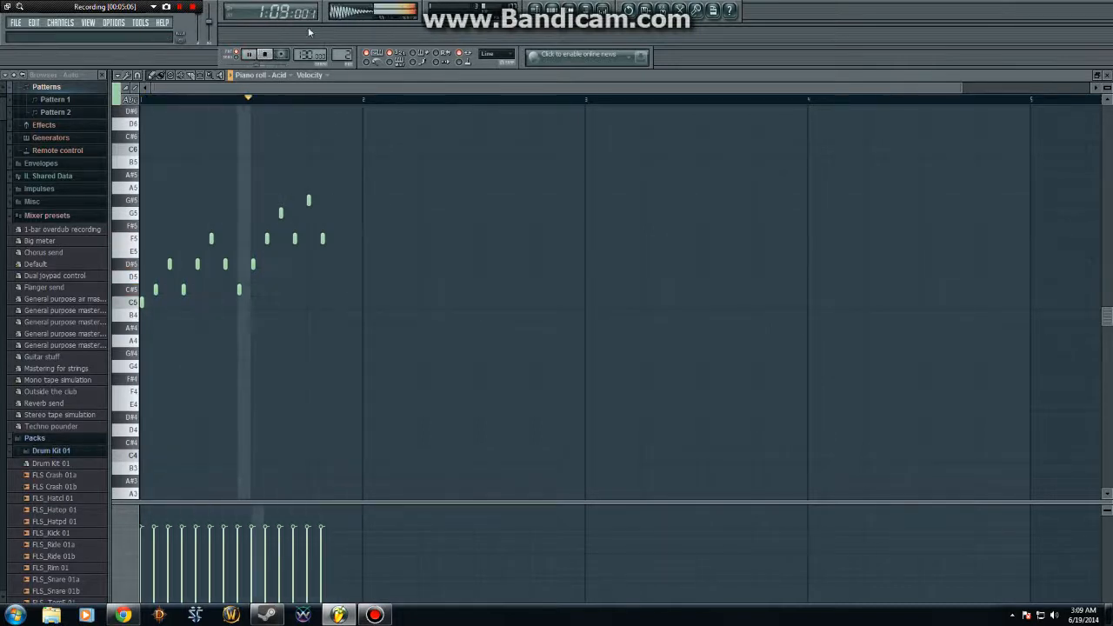
# - Fill playlist bars 1 to 6 with Pattern 2 clips on Track 2 and Pattern 1 clips on Track 1, and switch playback to song mode
pyautogui.press('F5')
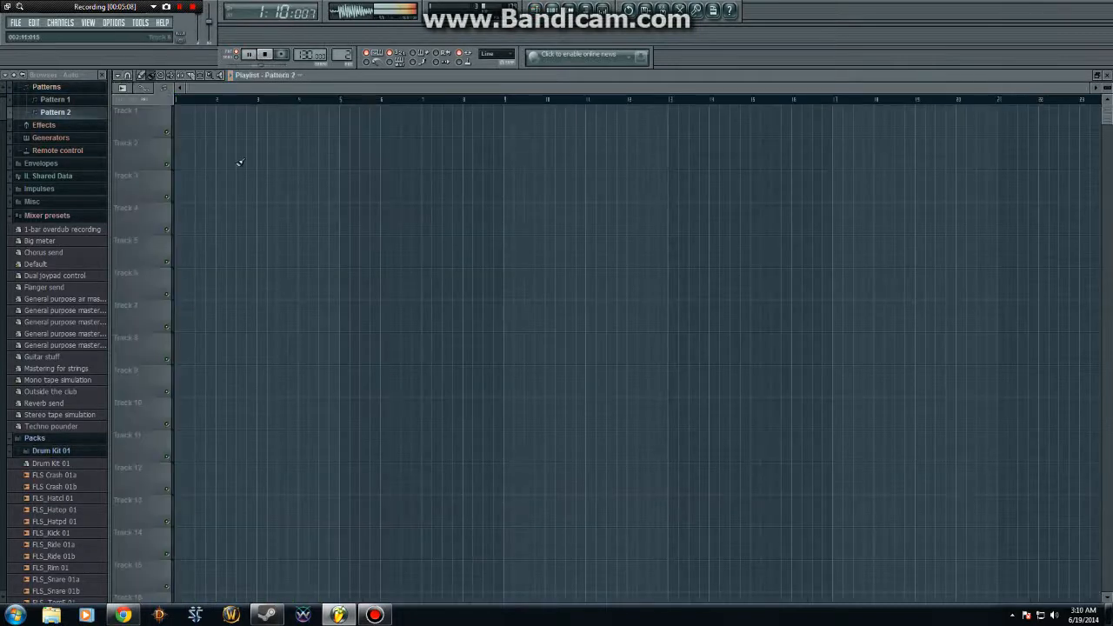
pyautogui.moveTo(186, 149); pyautogui.dragTo(398, 150)
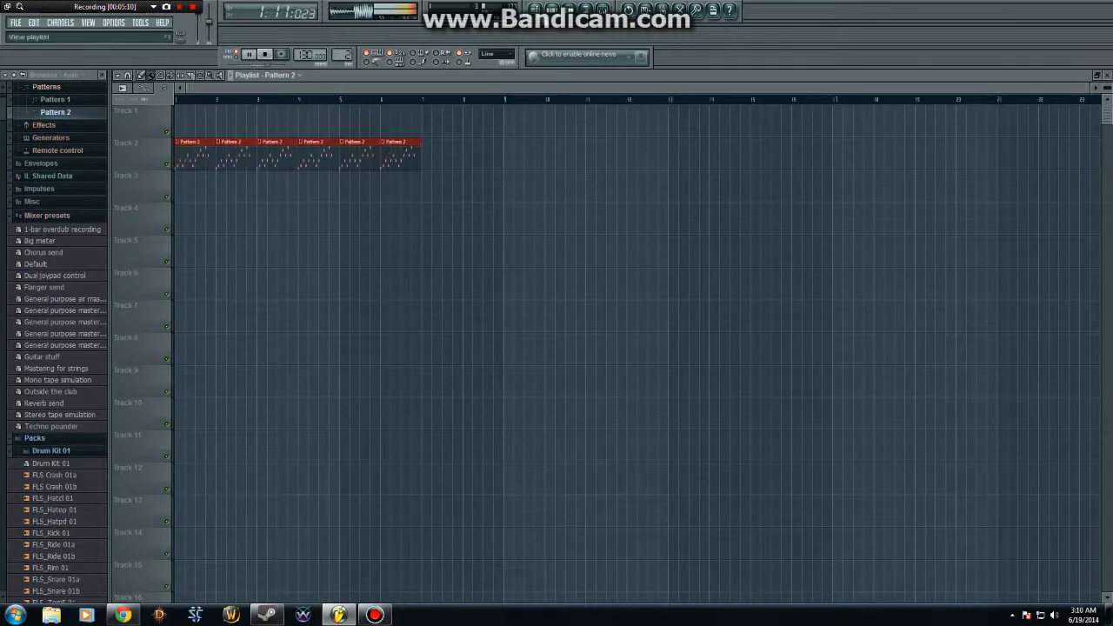
pyautogui.press('F6')
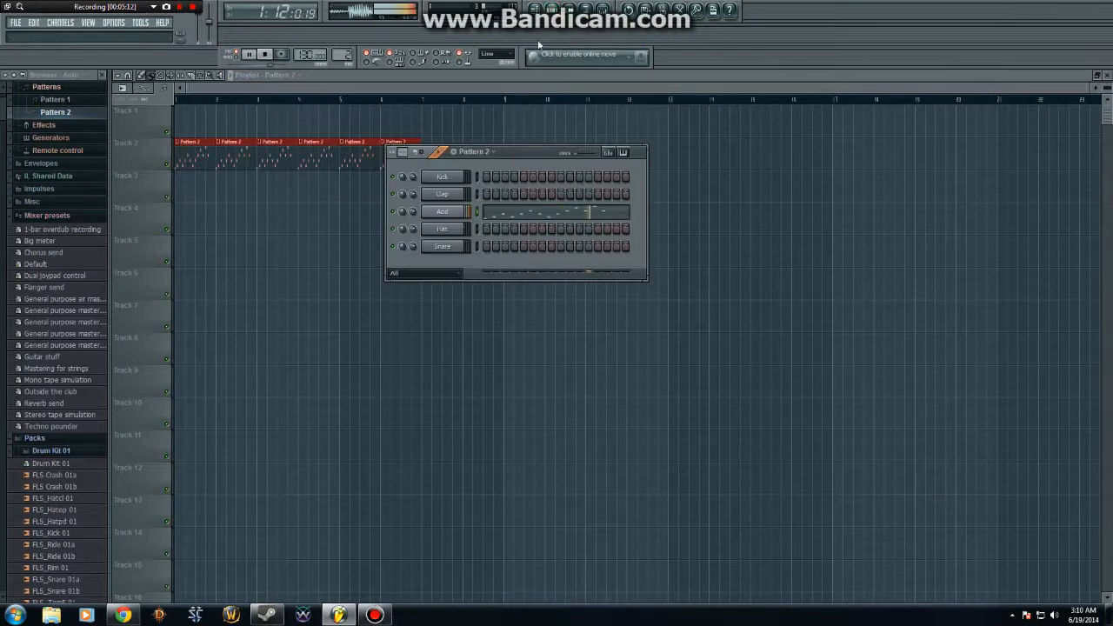
pyautogui.moveTo(347, 54); pyautogui.dragTo(347, 63)
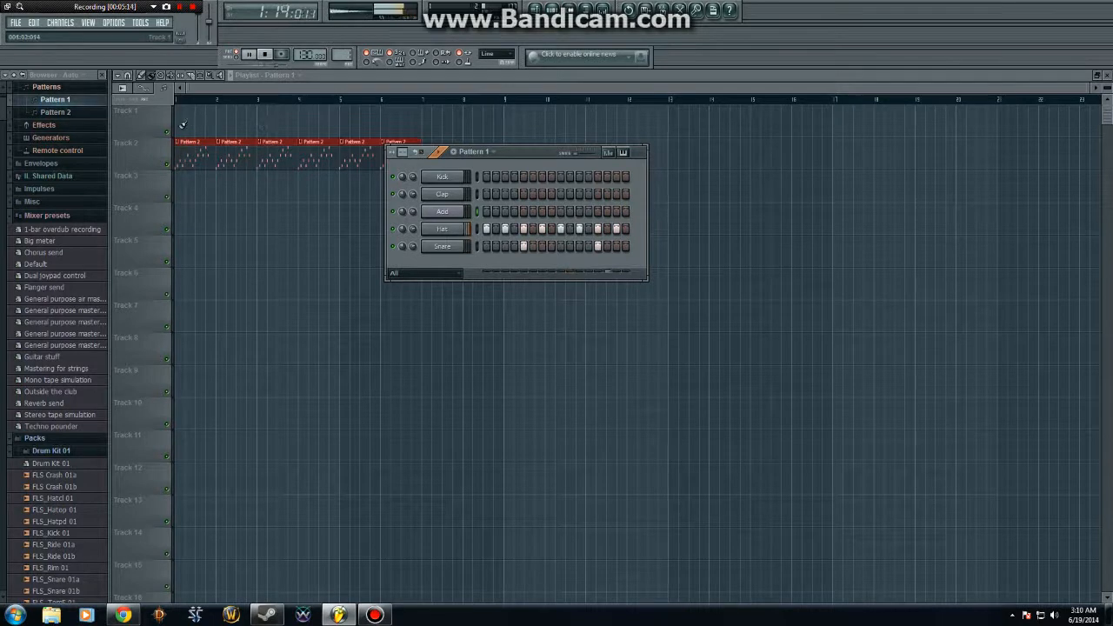
pyautogui.moveTo(182, 125); pyautogui.dragTo(409, 124)
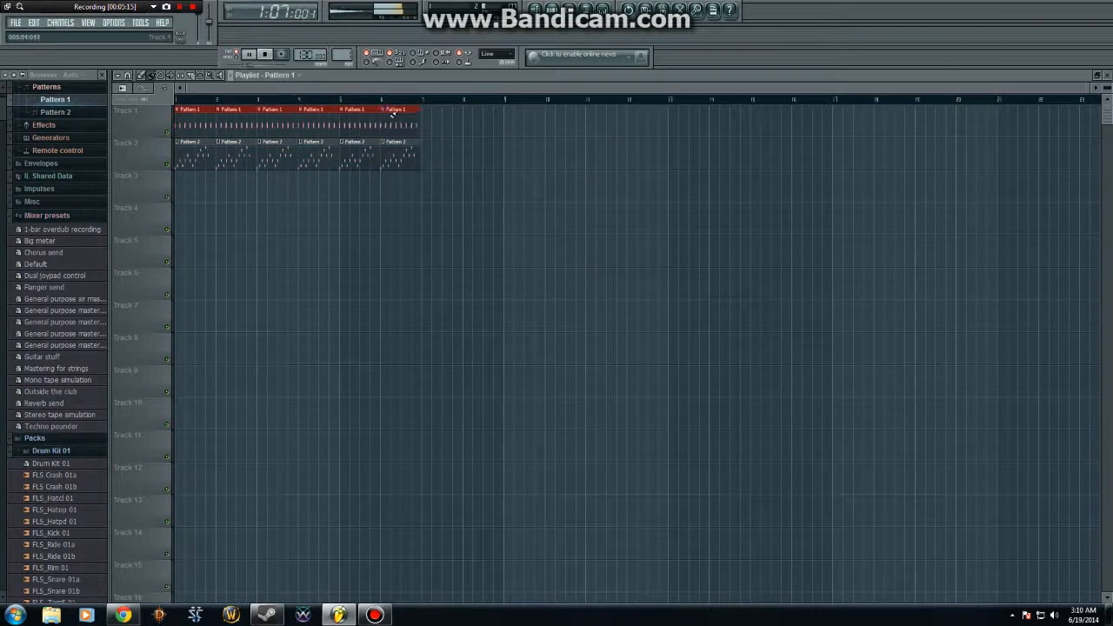
pyautogui.click(239, 58)
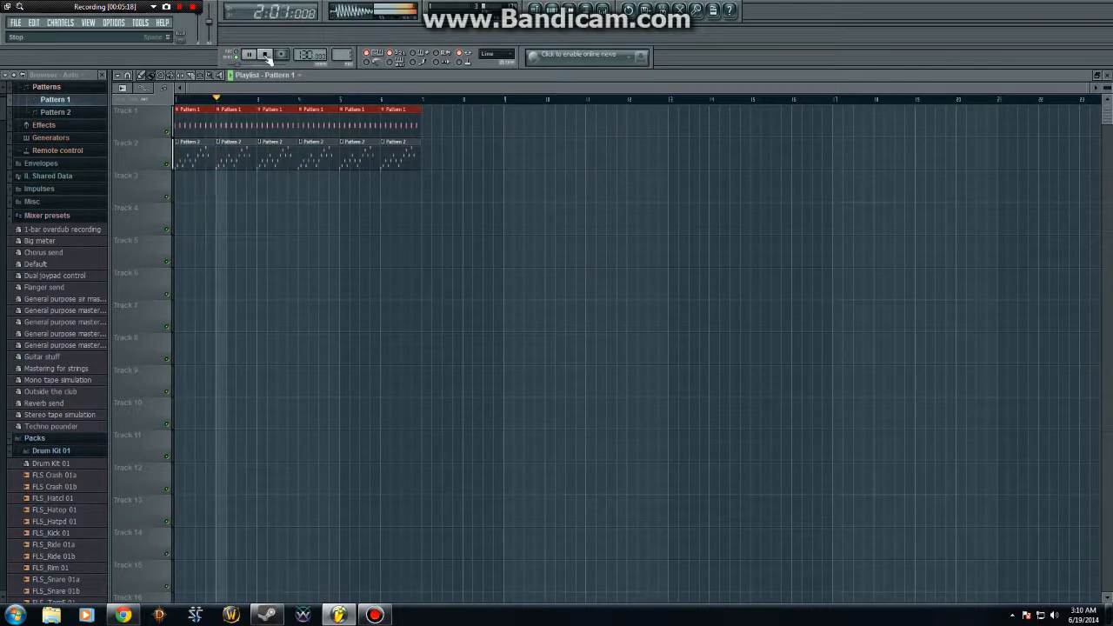
# - In Pattern 1, put kicks on steps 1, 7, 14 and 16 and the snare only on step 9, and pause playback
pyautogui.click(552, 9)
pyautogui.click(487, 178)
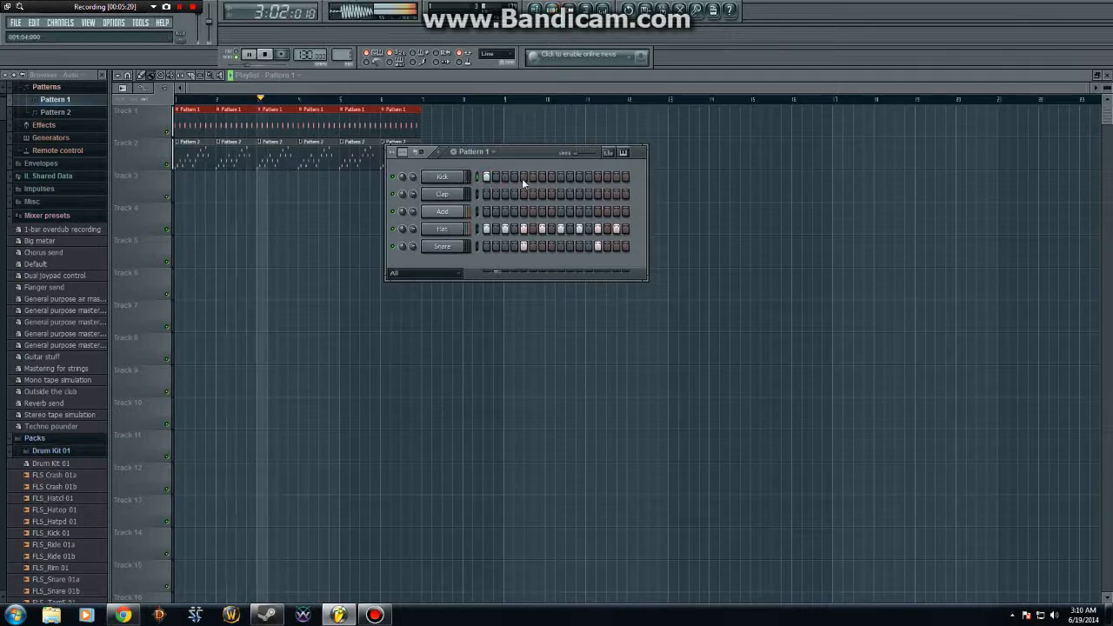
pyautogui.click(524, 246)
pyautogui.click(561, 246)
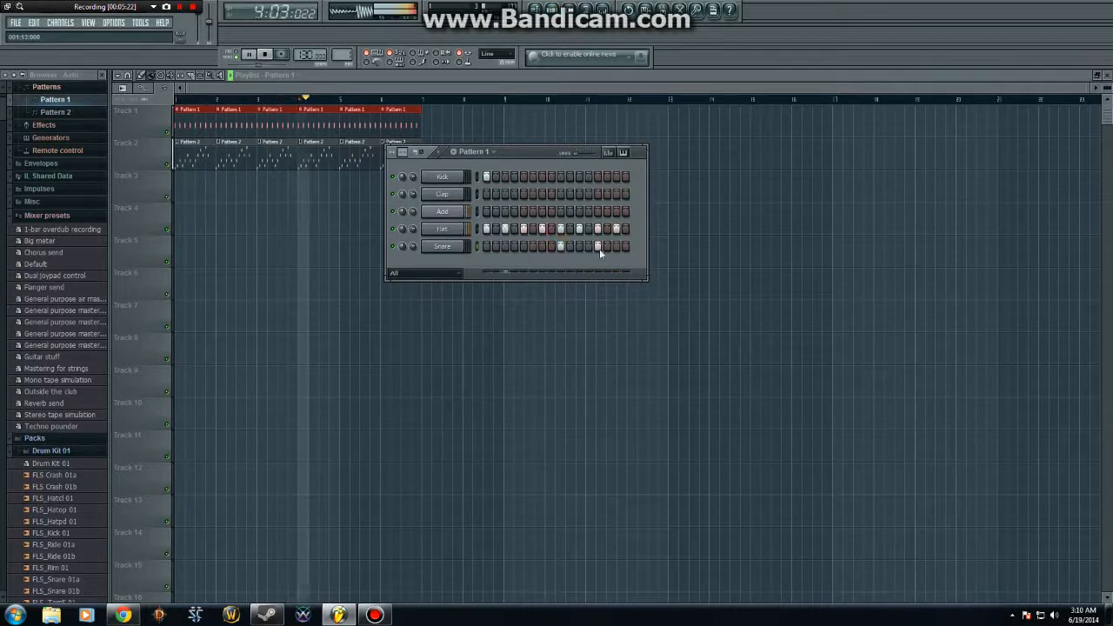
pyautogui.click(598, 246)
pyautogui.click(542, 178)
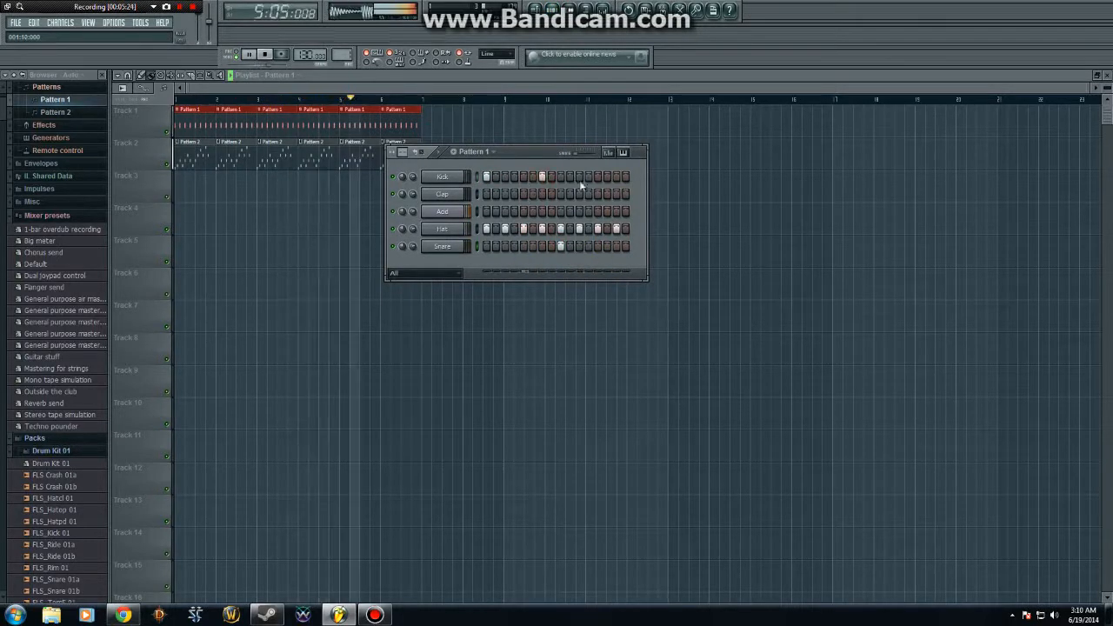
pyautogui.click(607, 177)
pyautogui.click(626, 178)
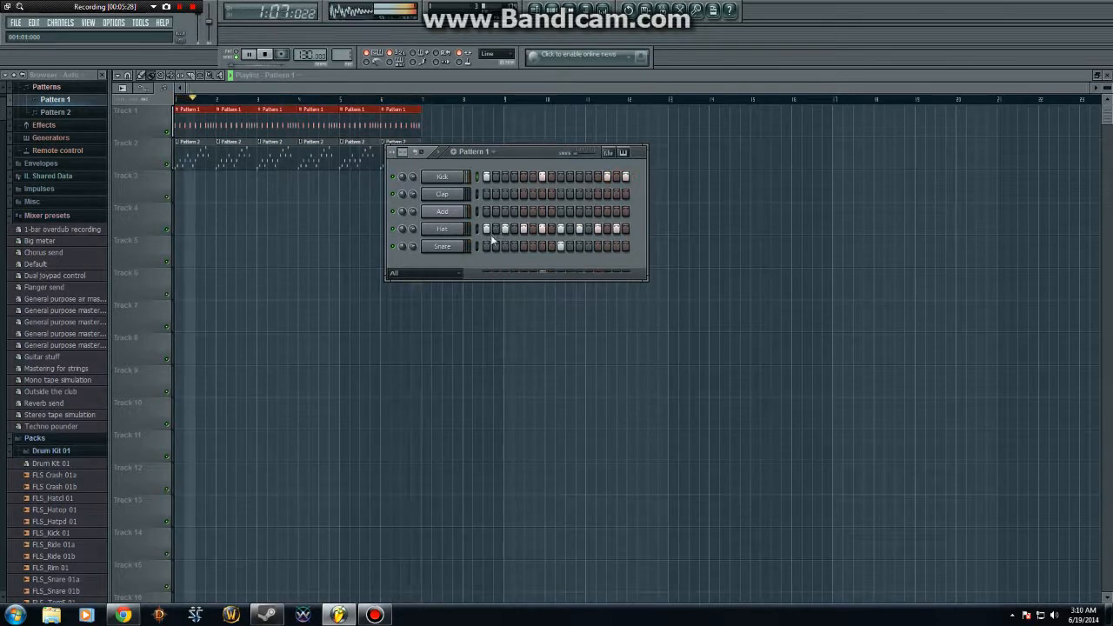
pyautogui.click(249, 55)
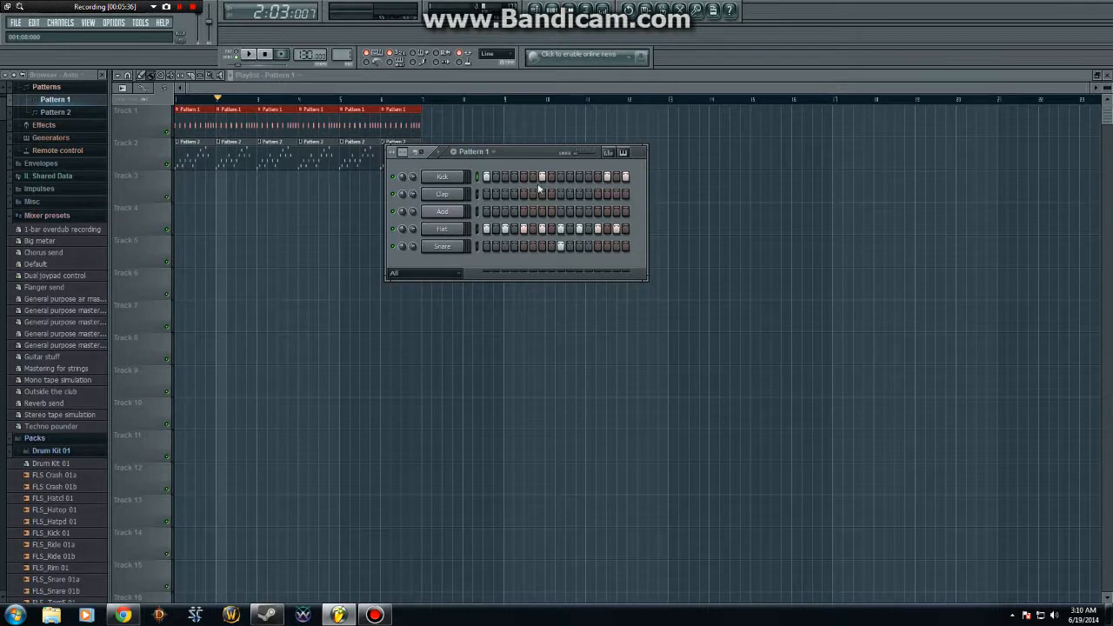
# - Switch to Pattern 2 and open the Acid channel's piano roll
pyautogui.press('KP_Add')
pyautogui.rightClick(421, 207)
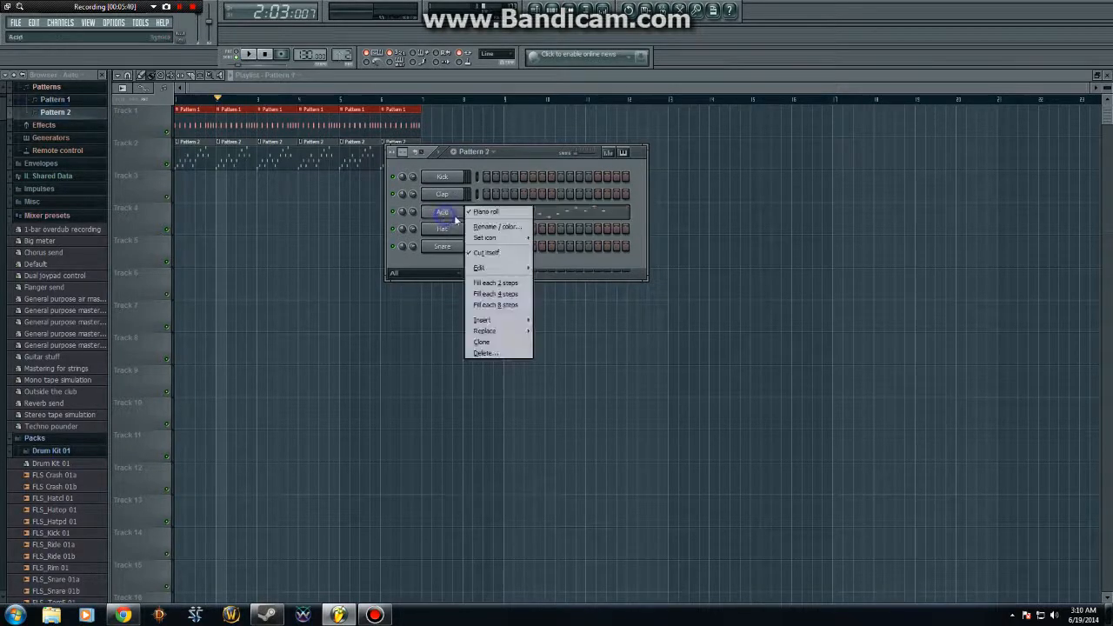
pyautogui.click(437, 209)
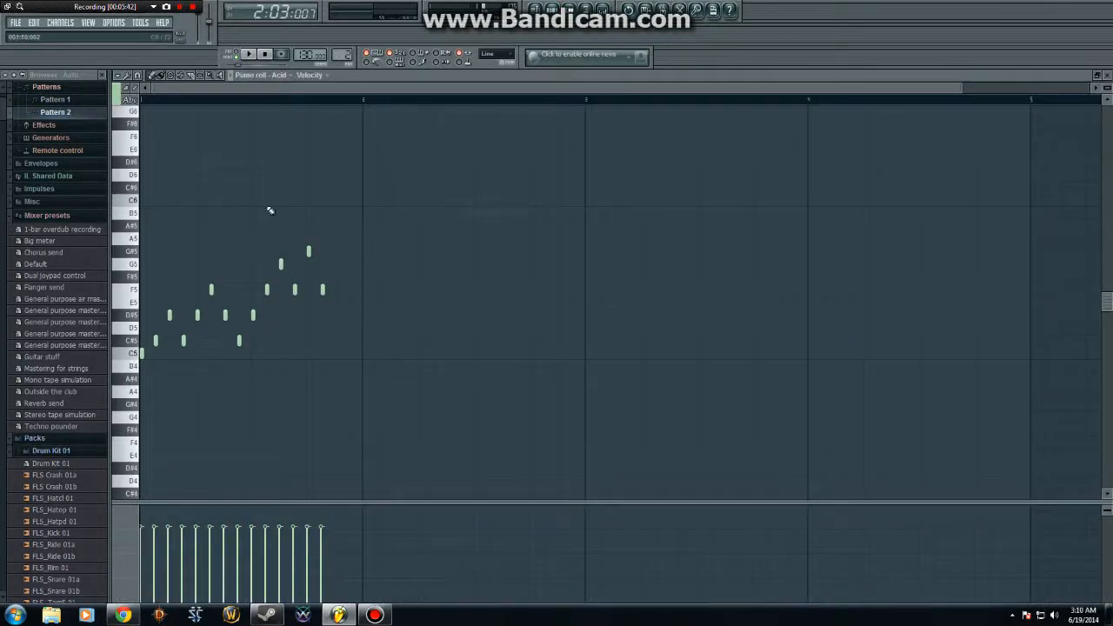
# - Delete all notes of the Acid melody in Pattern 2 and clear the time selection
pyautogui.click(119, 75)
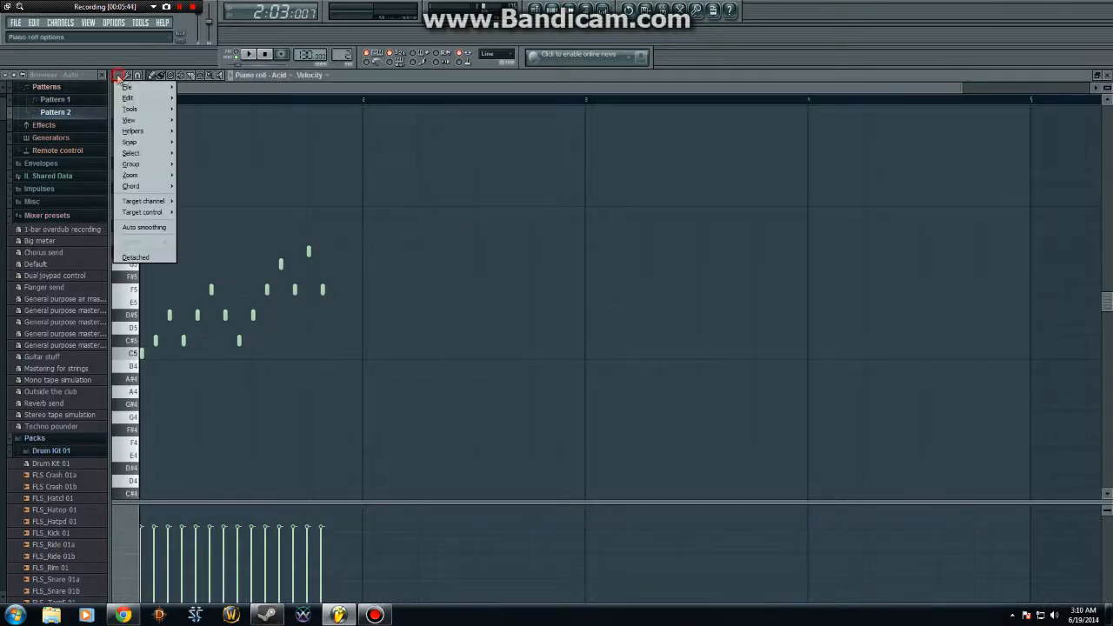
pyautogui.click(118, 76)
pyautogui.hotkey('ctrl', 'a')
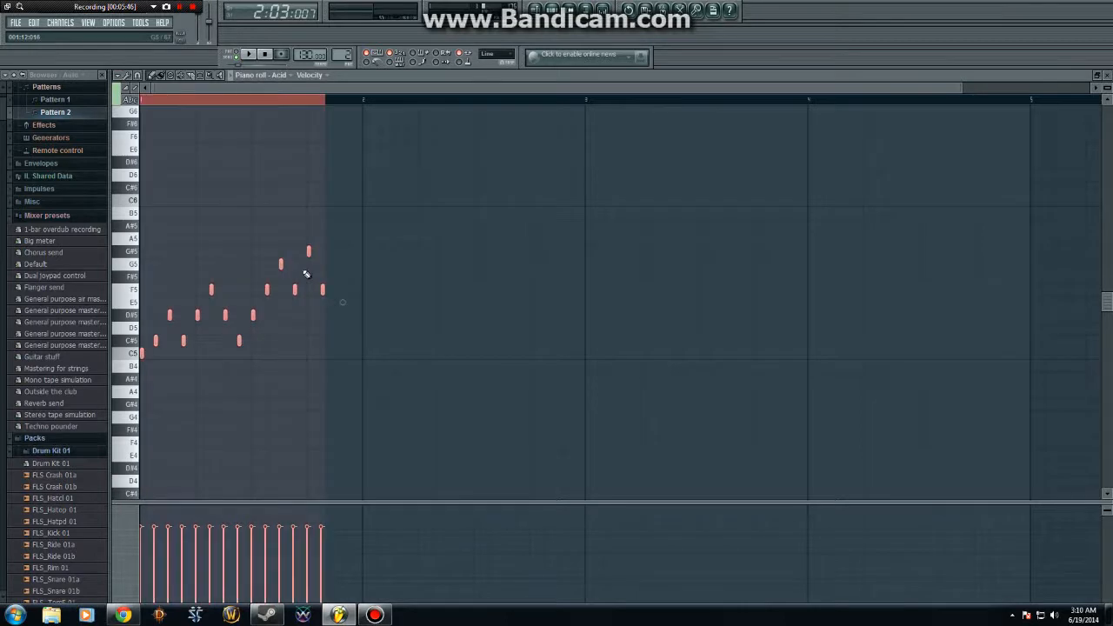
pyautogui.press('Delete')
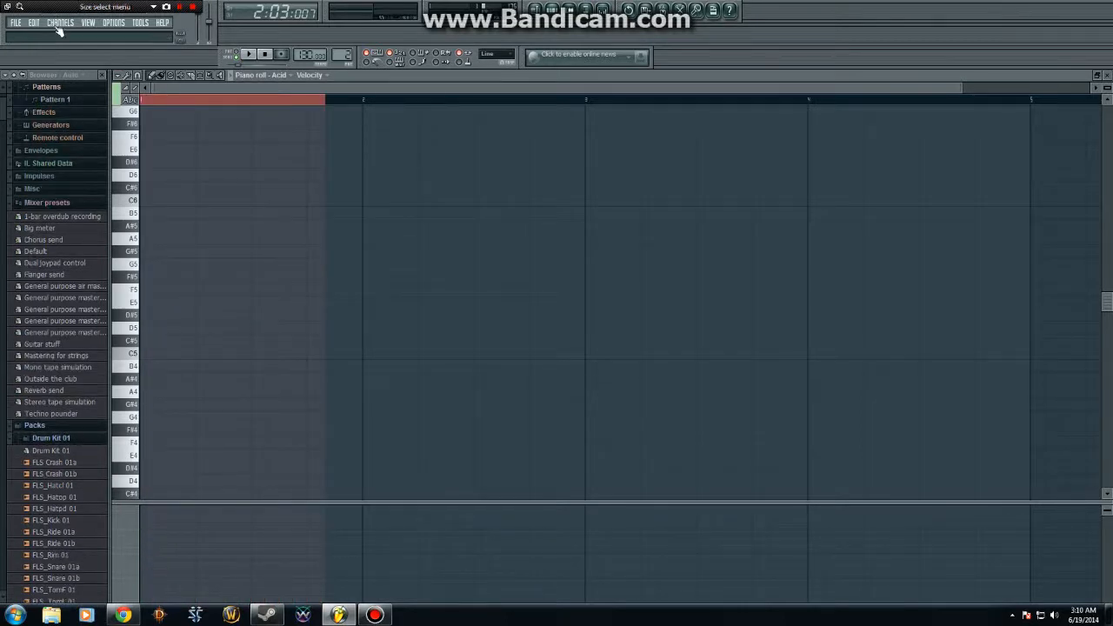
pyautogui.click(228, 100)
# - Look through the piano roll's Tools commands and try the selection tool on the empty grid
pyautogui.click(119, 76)
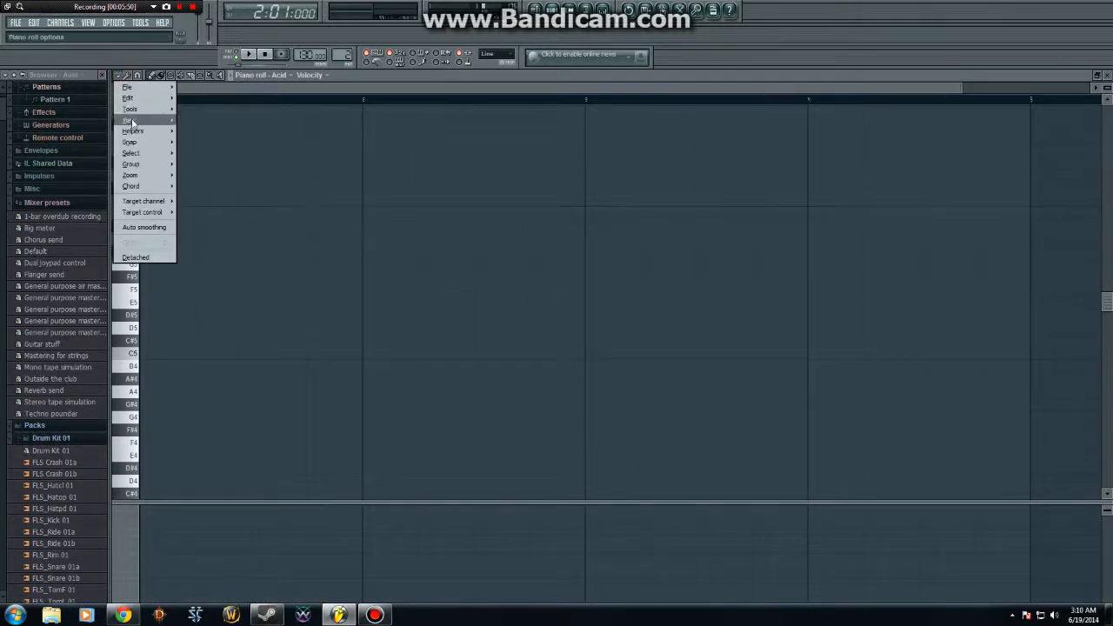
pyautogui.moveTo(133, 110)
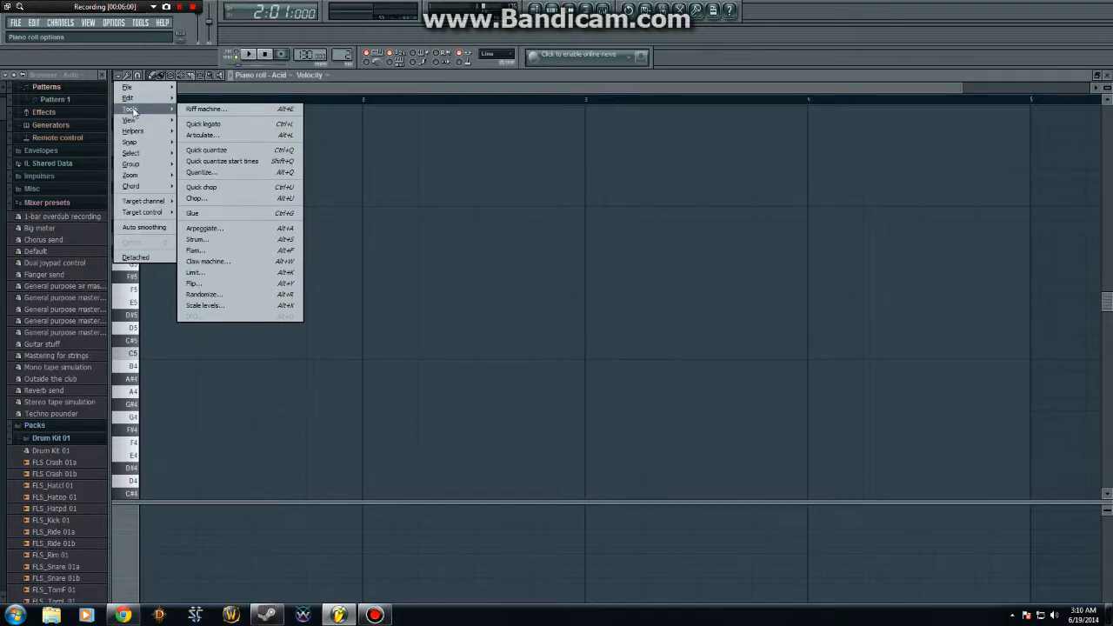
pyautogui.click(128, 77)
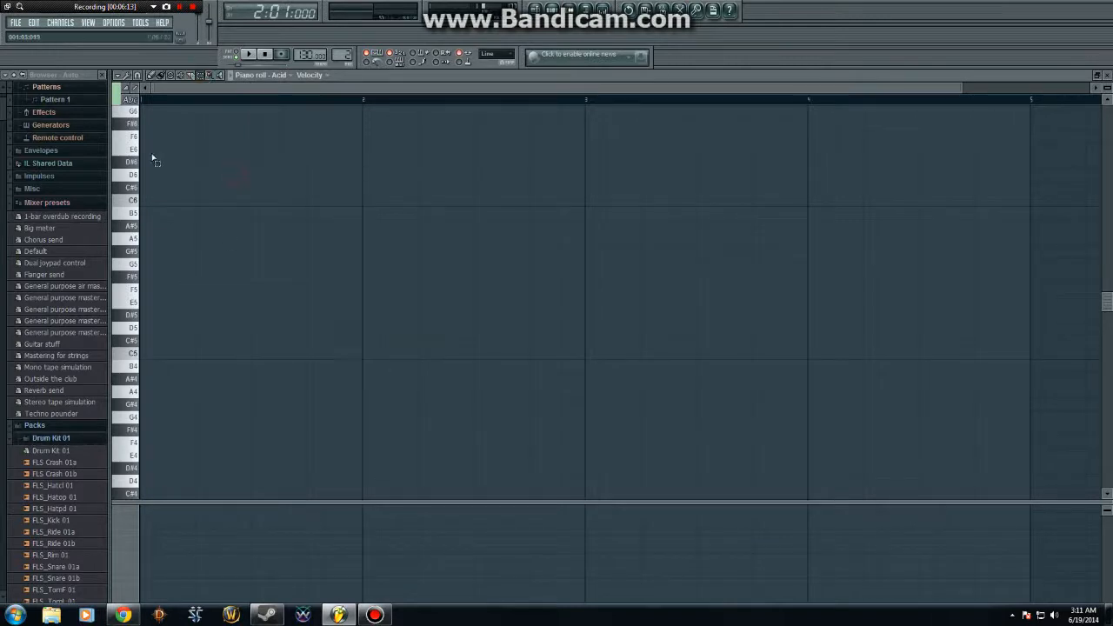
pyautogui.moveTo(333, 179); pyautogui.dragTo(248, 300)
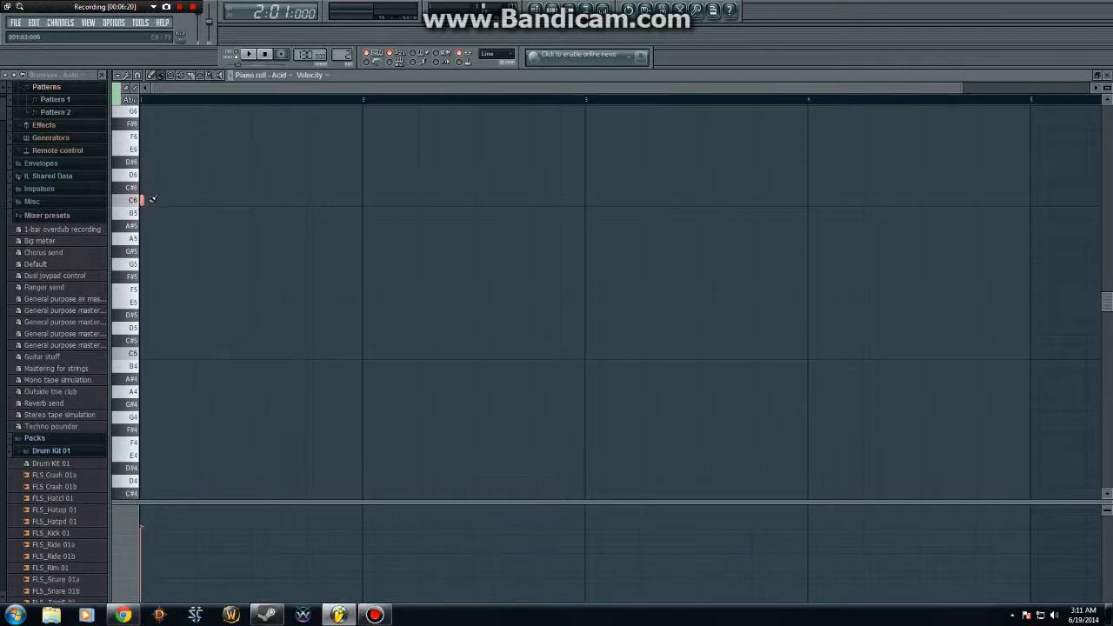
# - Slice a long C6 note drawn from the start of bar 1 into five pieces, and delete all the pieces
pyautogui.click(144, 200)
pyautogui.moveTo(155, 202); pyautogui.dragTo(281, 209)
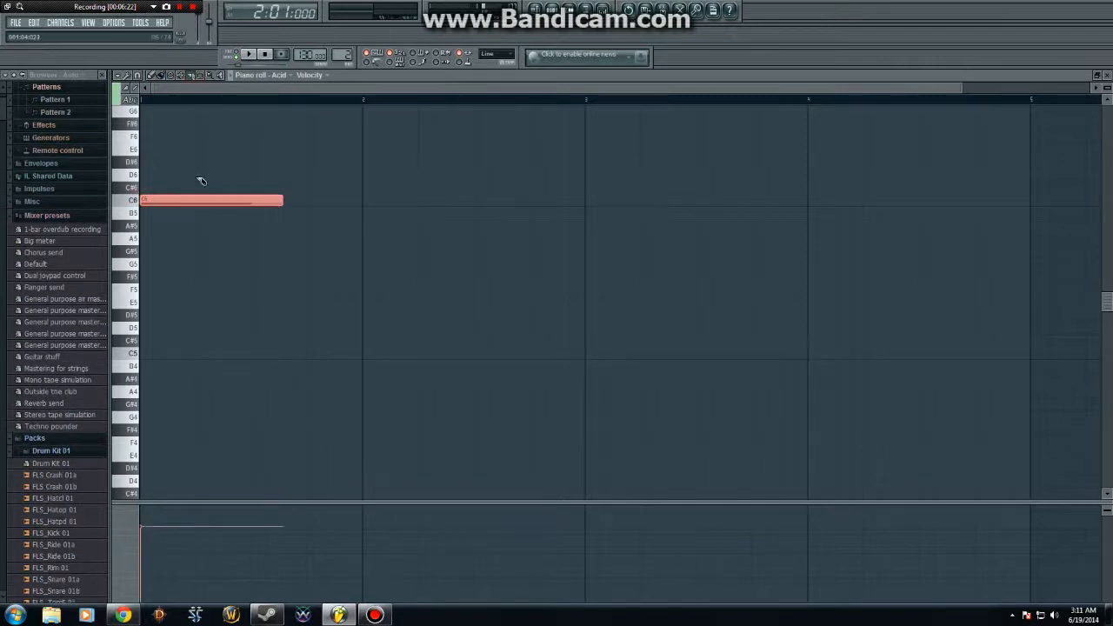
pyautogui.moveTo(199, 181); pyautogui.dragTo(215, 358)
pyautogui.moveTo(263, 180); pyautogui.dragTo(223, 261)
pyautogui.moveTo(164, 167); pyautogui.dragTo(142, 291)
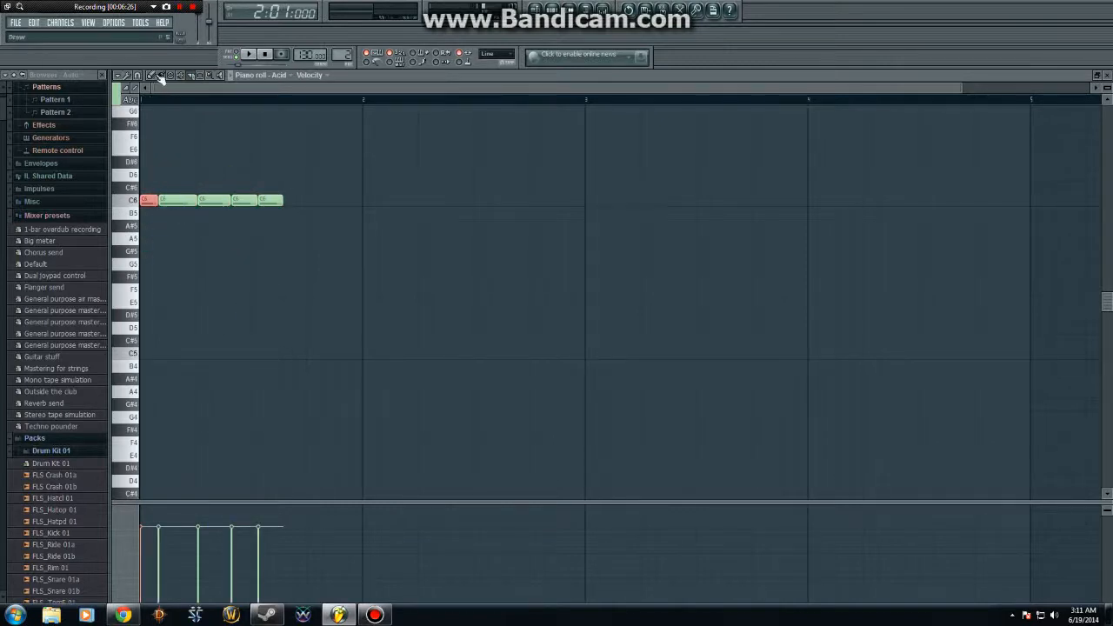
pyautogui.rightClick(148, 202)
pyautogui.rightClick(278, 200)
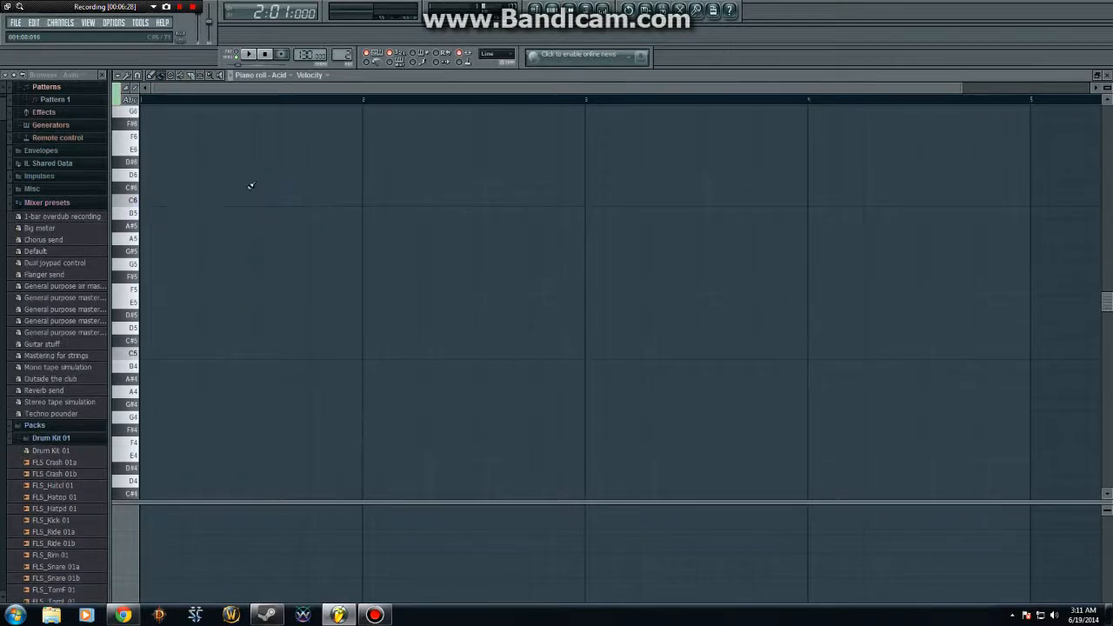
# - Draw a one-step D6 note in bar 1, erasing the stray note beside it, and move it to C6 at the bar's start
pyautogui.click(184, 172)
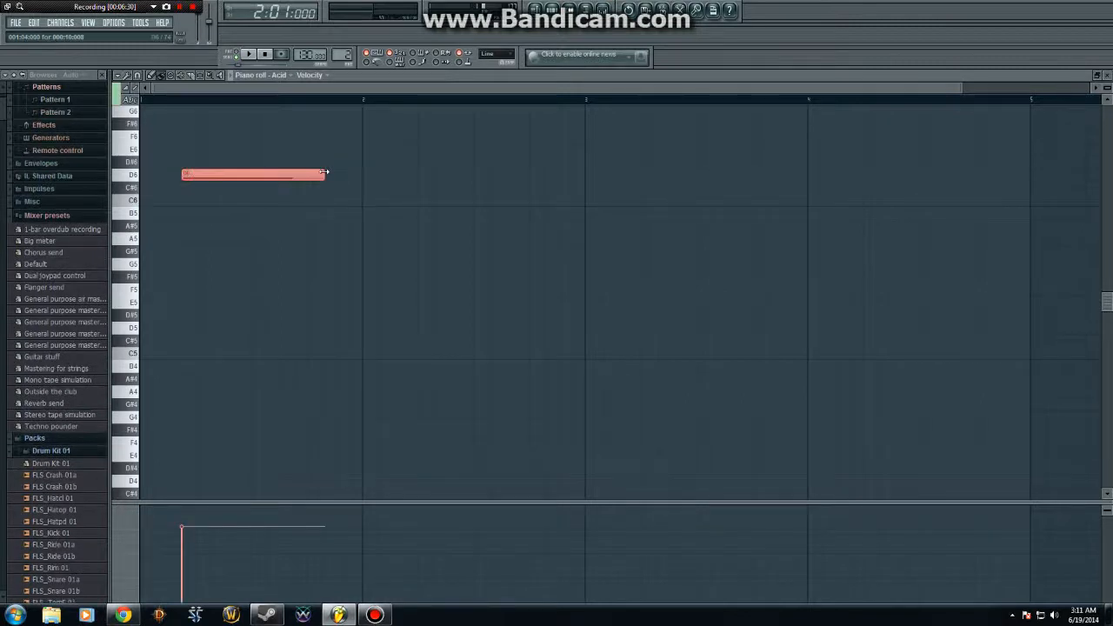
pyautogui.moveTo(324, 172); pyautogui.dragTo(199, 205)
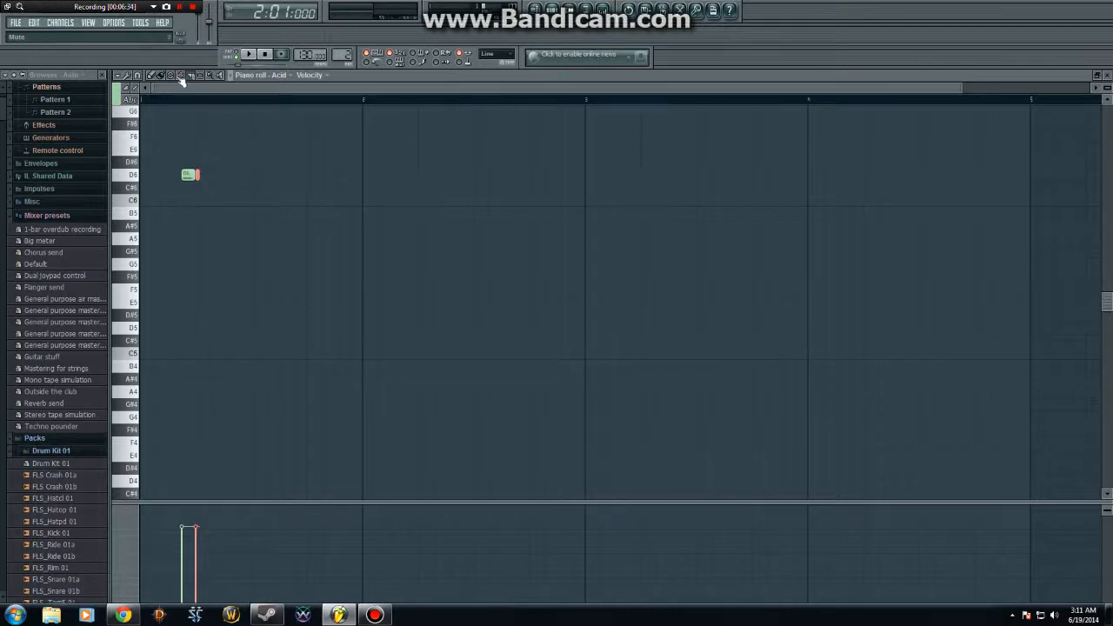
pyautogui.click(169, 76)
pyautogui.click(197, 175)
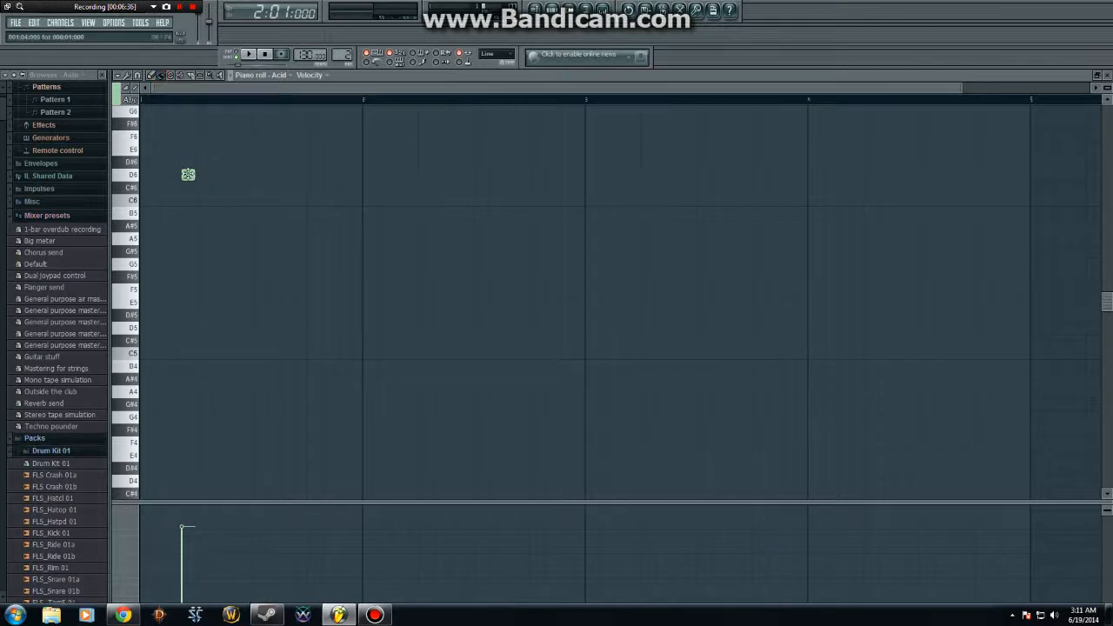
pyautogui.moveTo(188, 174); pyautogui.dragTo(144, 200)
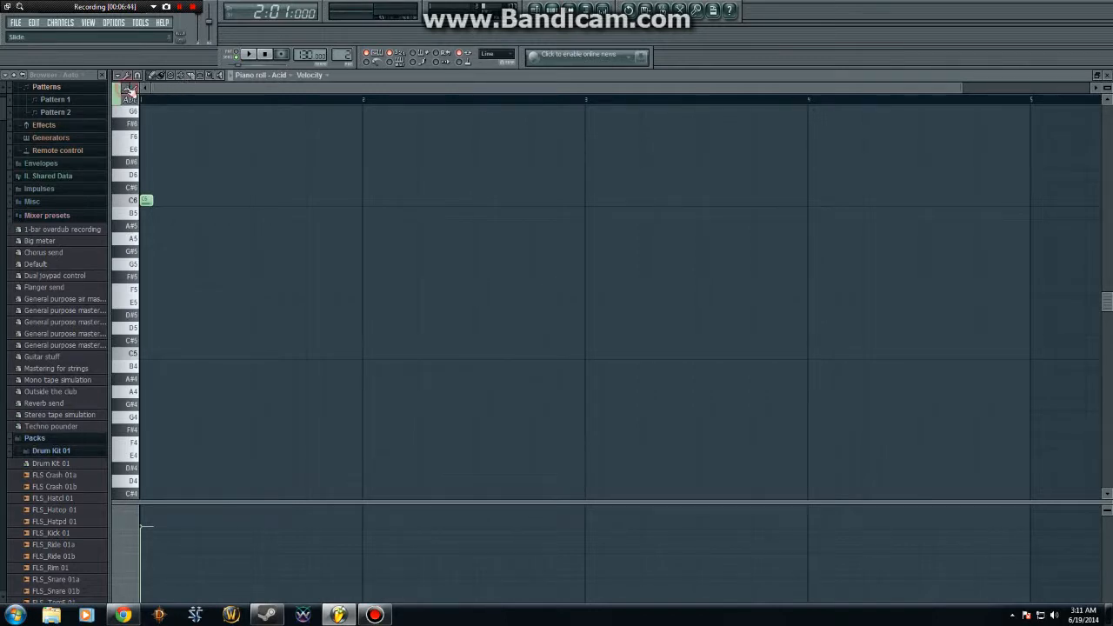
# - Switch the piano roll's keyboard from note names to piano keys and back to note names
pyautogui.click(136, 98)
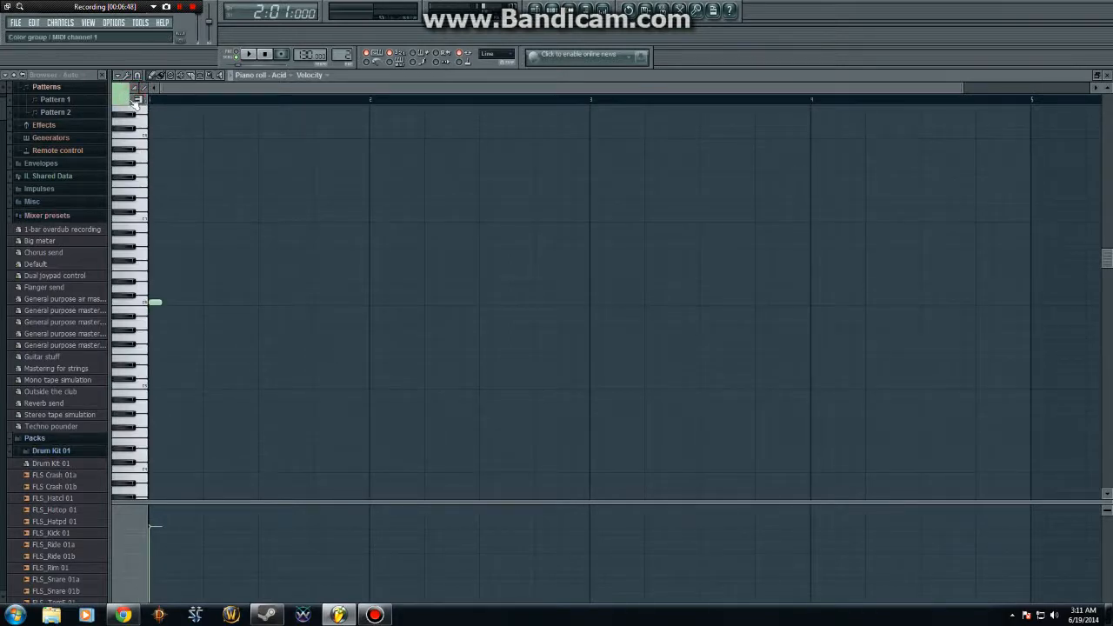
pyautogui.click(136, 98)
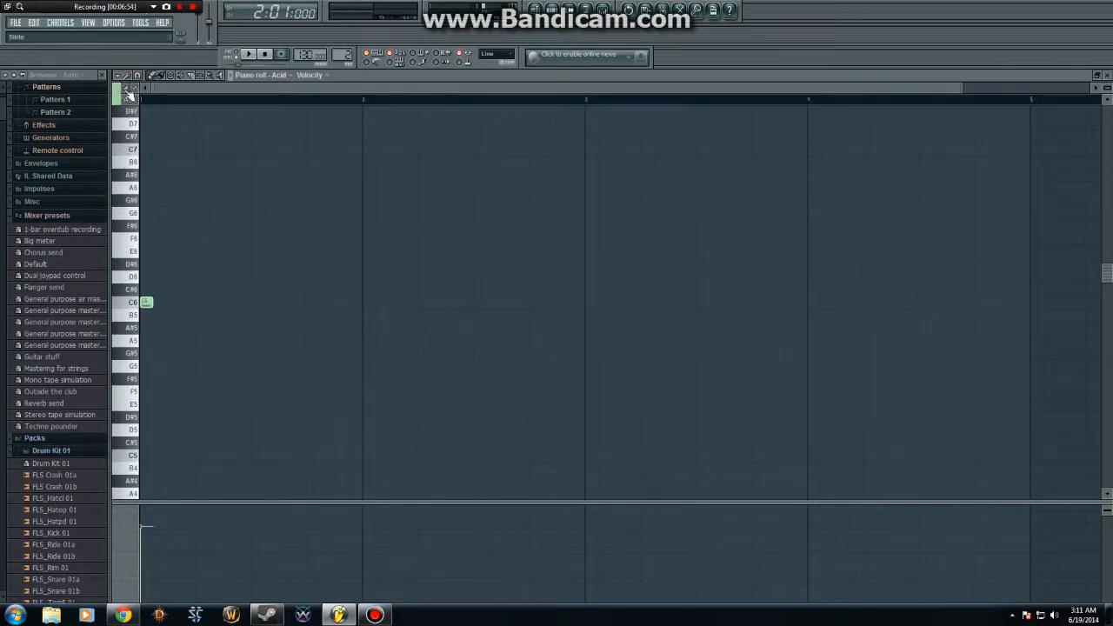
pyautogui.click(121, 92)
pyautogui.click(119, 92)
# - Open the playlist to view the Pattern 1 and Pattern 2 clips
pyautogui.click(552, 11)
pyautogui.click(535, 10)
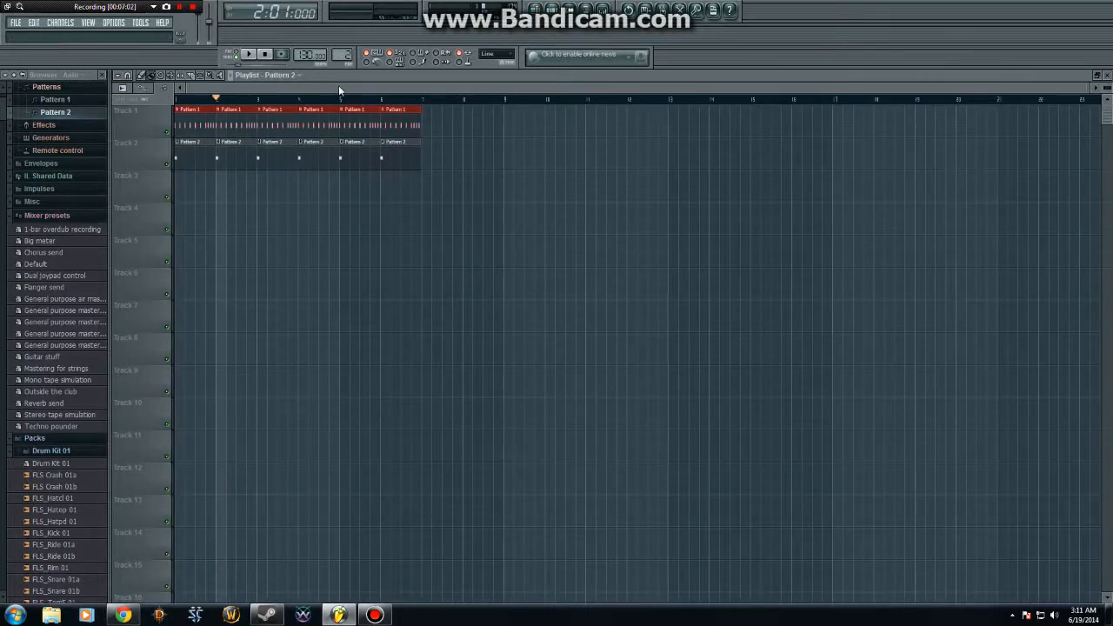